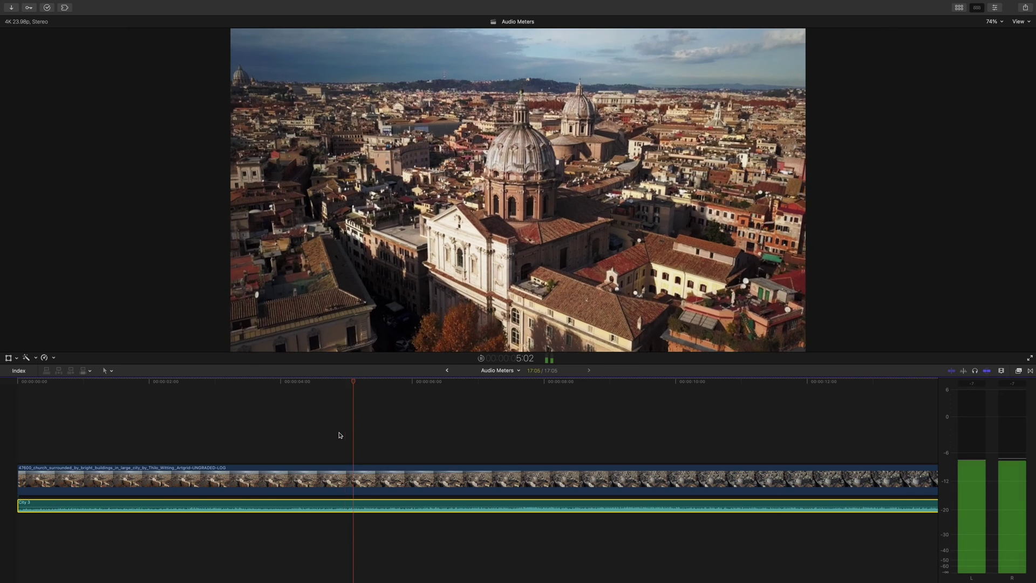
- Show the mTutorial title presets in the workspace, starting with the Add-ons category
left_click(212, 4)
mouse_move(285, 80)
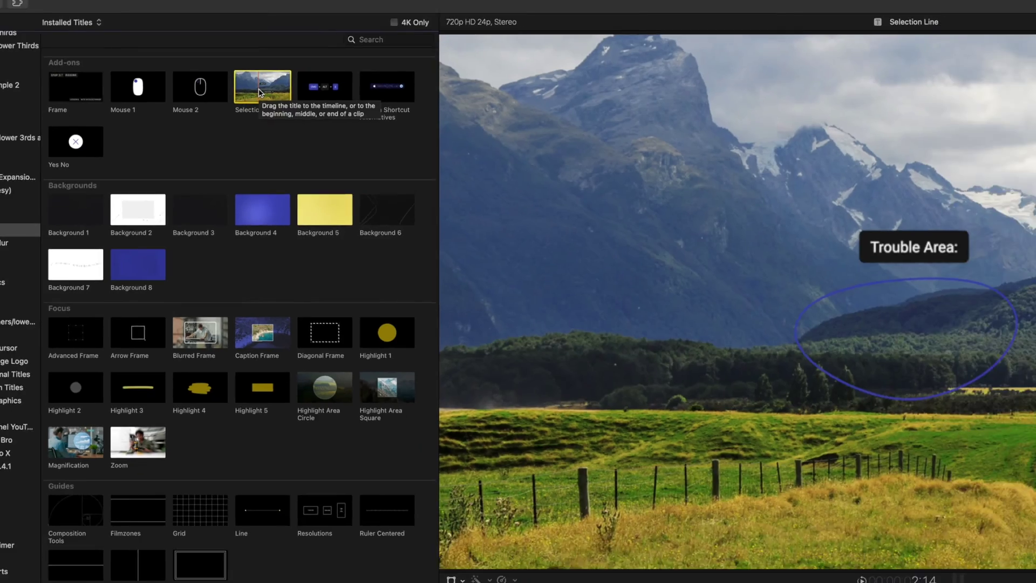
- Place the Selection Line title above the meat clip and show its Inspector parameters
left_click_drag(523, 297, 429, 582)
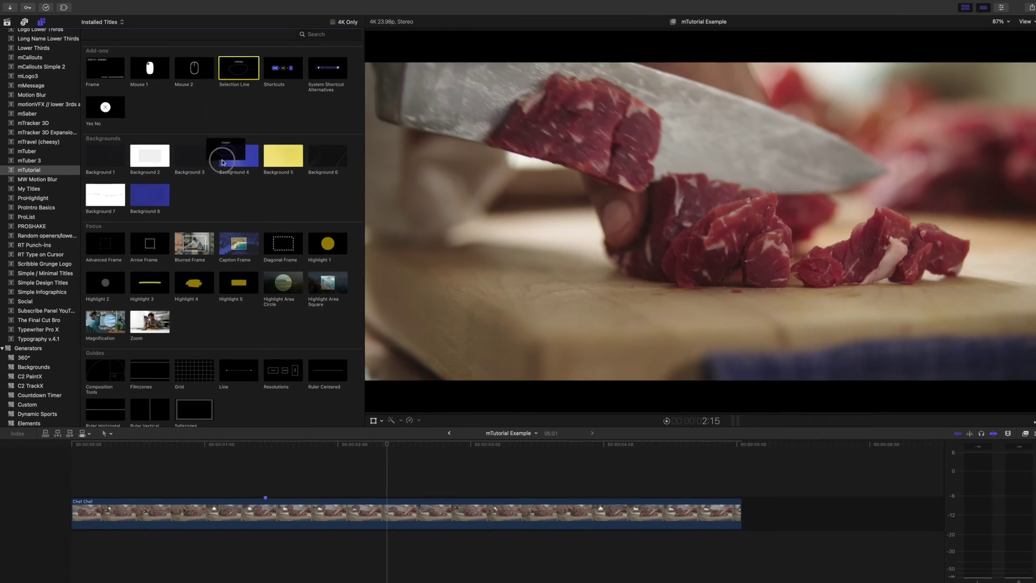
left_click_drag(223, 162, 89, 477)
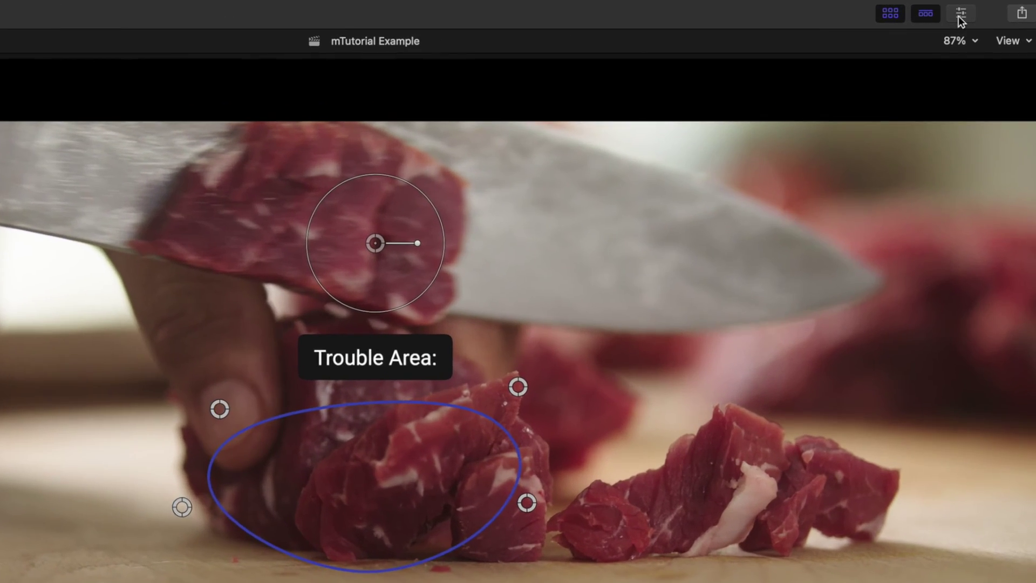
left_click(960, 15)
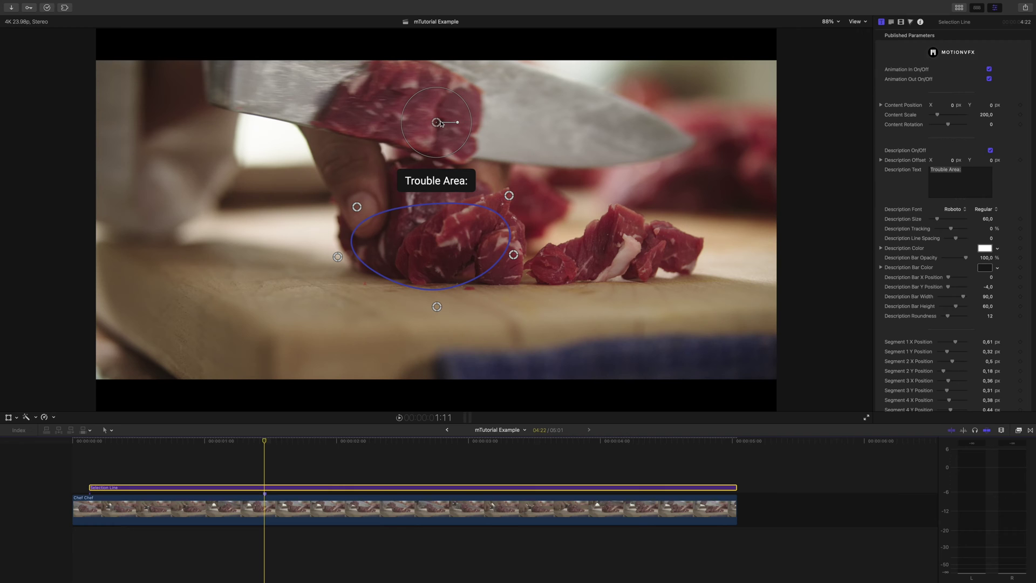
- Move the callout onto the right-hand meat pieces, reset rotation to 0, and scale it to 193
left_click_drag(437, 124, 626, 156)
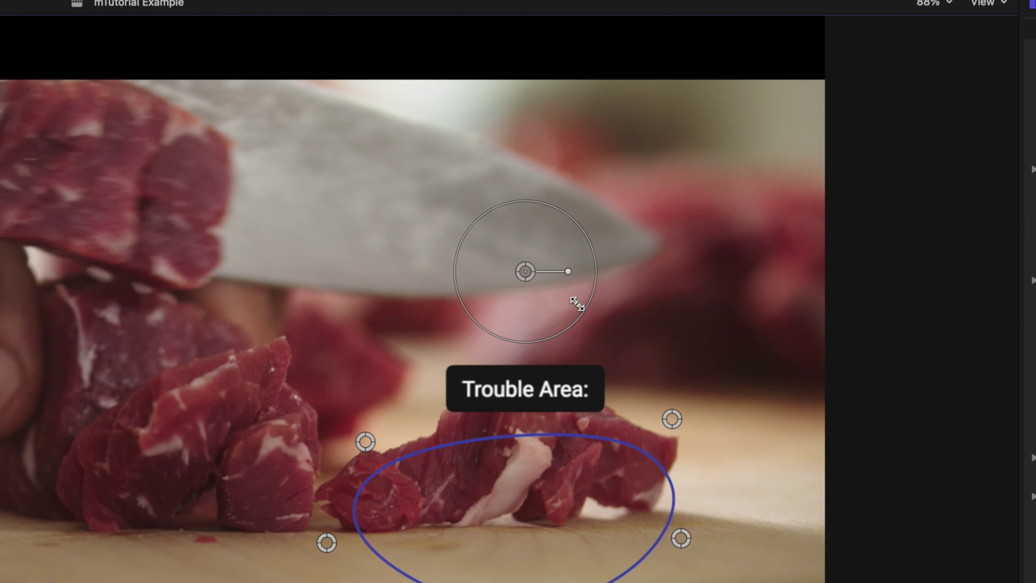
left_click_drag(577, 304, 644, 286)
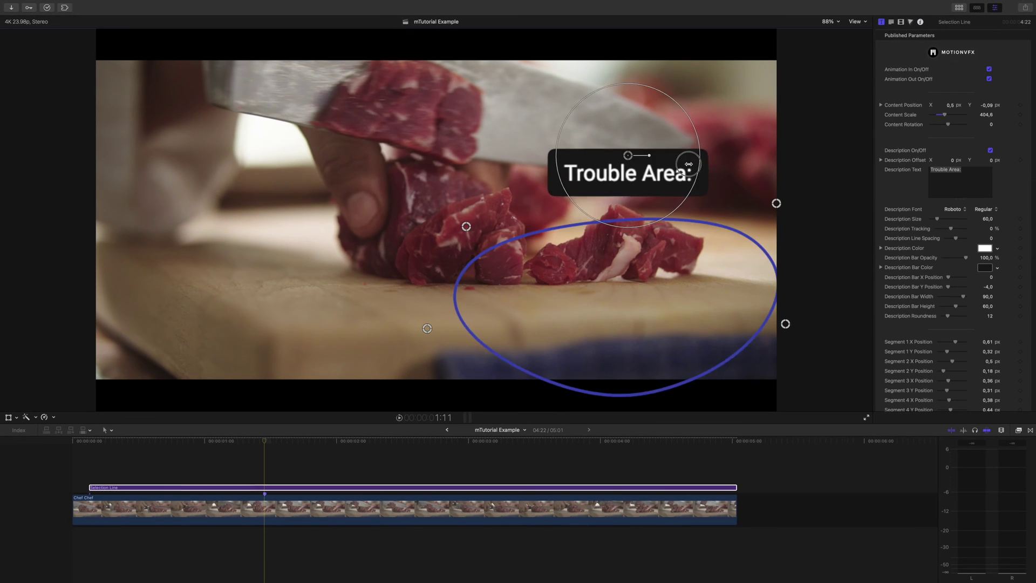
left_click_drag(688, 163, 649, 156)
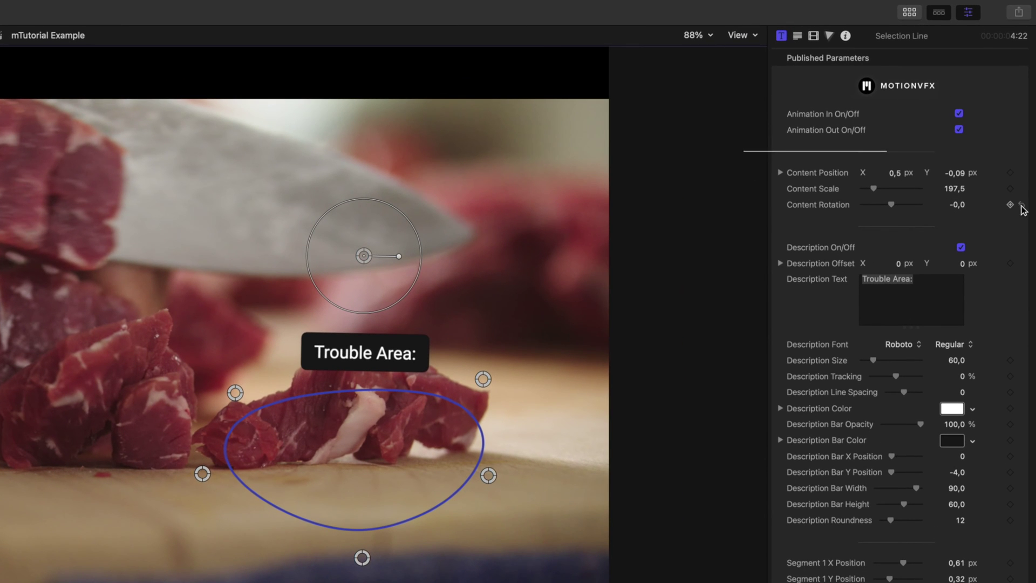
left_click(1022, 206)
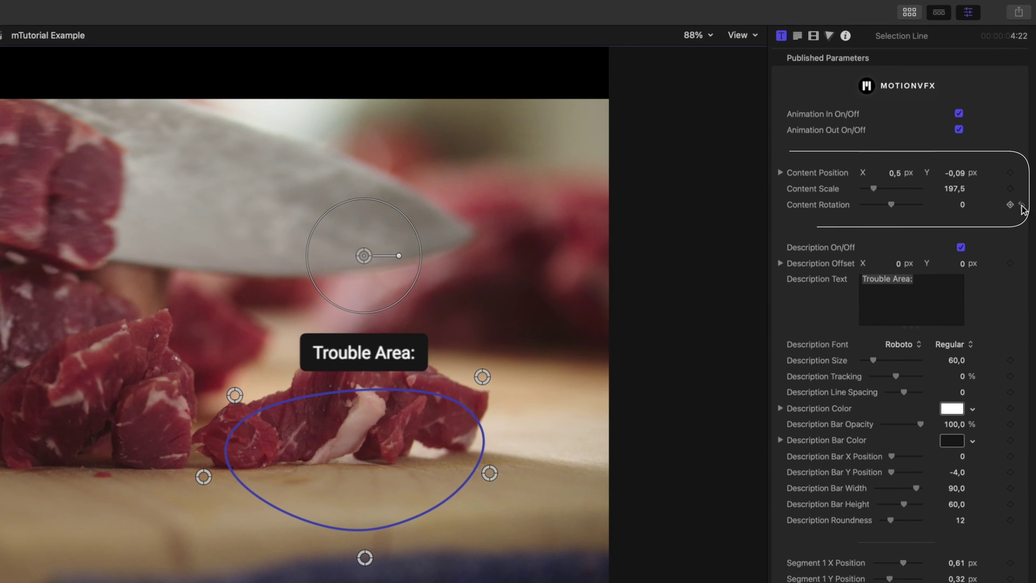
left_click_drag(360, 277, 360, 270)
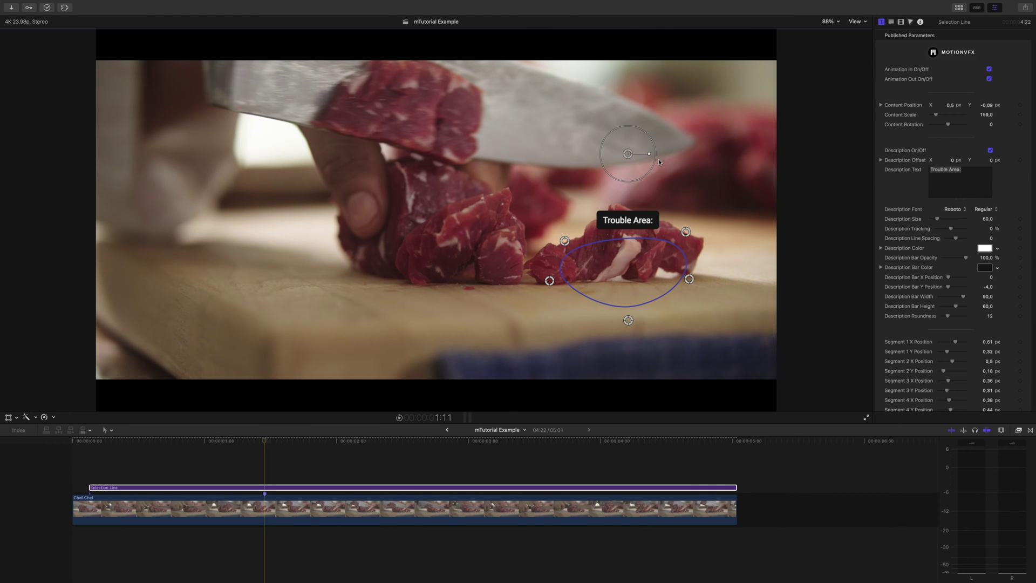
left_click_drag(654, 160, 548, 232)
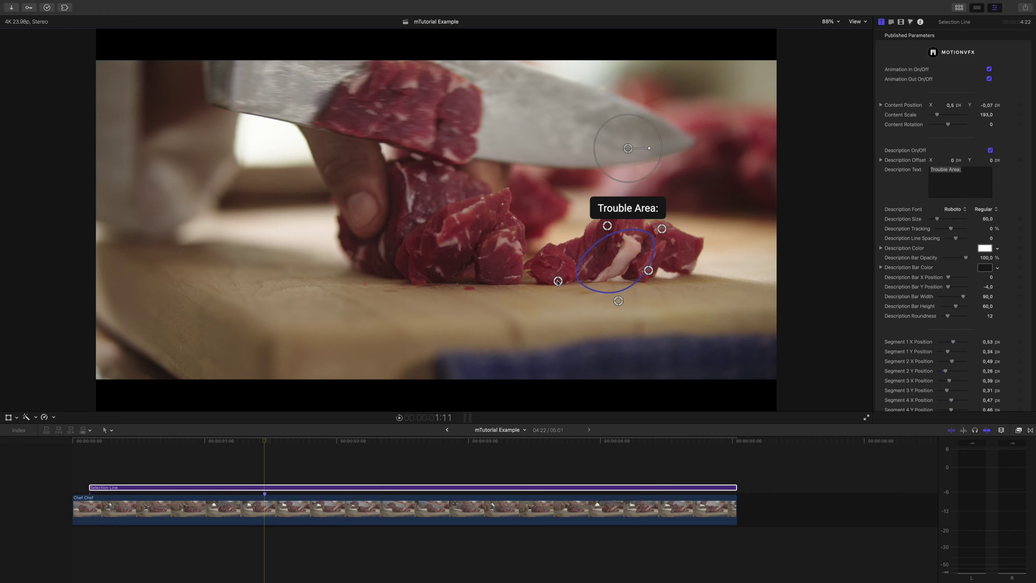
- Change the callout text to 'TRIM THIS OFF!' and widen its letter tracking
scroll(981, 157, "down", 2)
type("T")
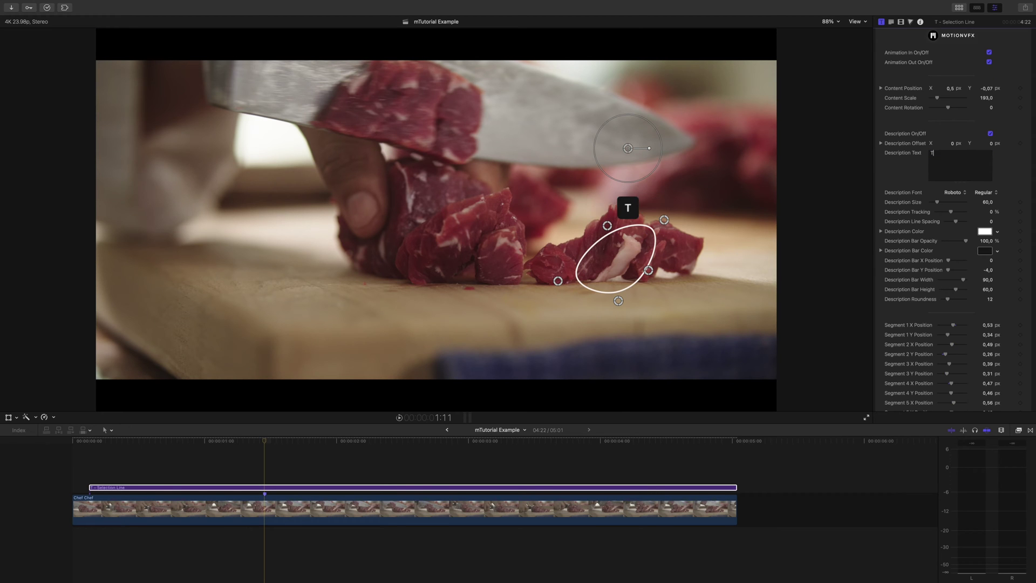
type("RIM THIS OFF!")
left_click_drag(951, 212, 955, 211)
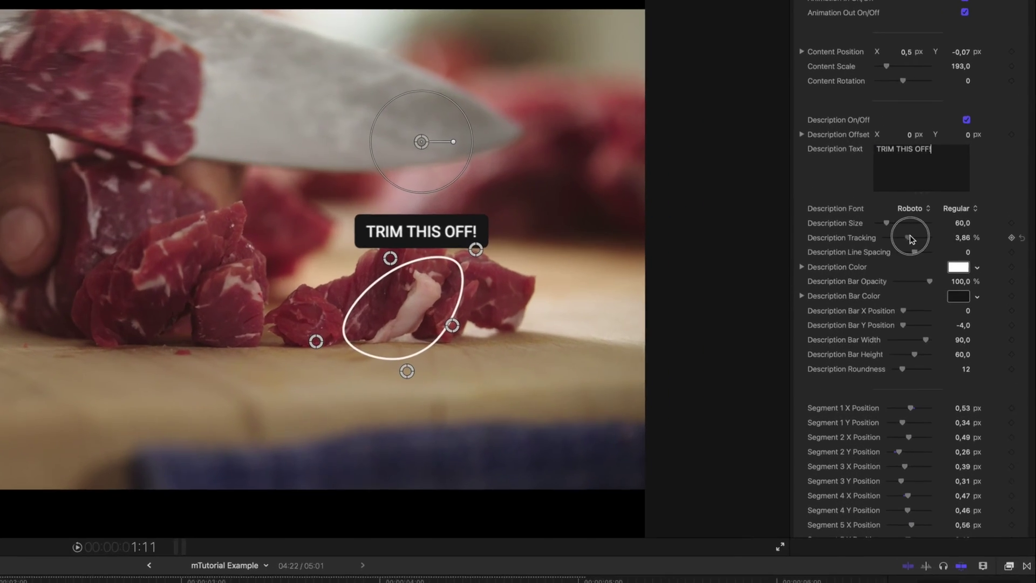
left_click_drag(909, 241, 911, 241)
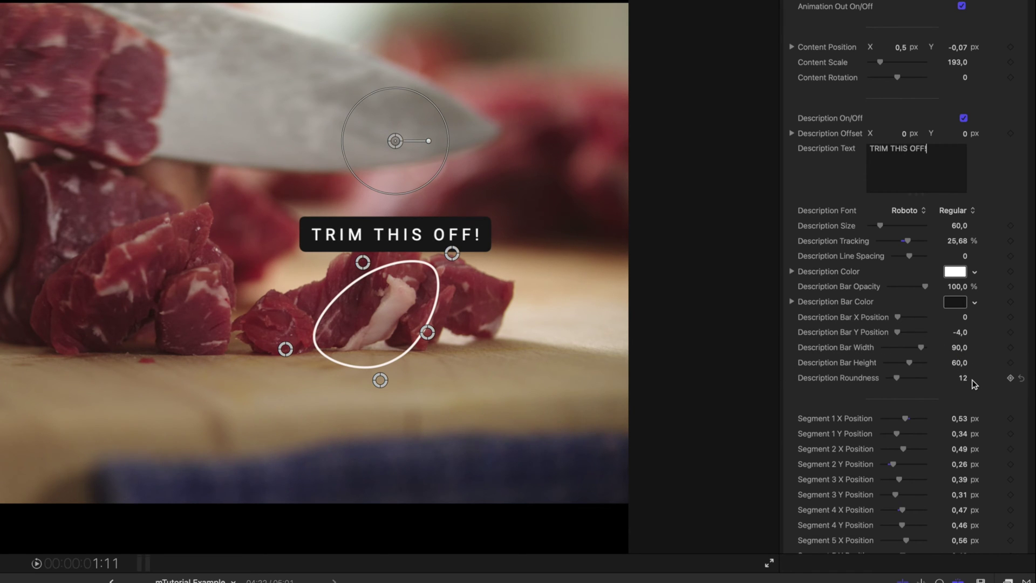
- Increase the callout's shadow distance and compare it with and without the shadow
scroll(975, 385, "down", 10)
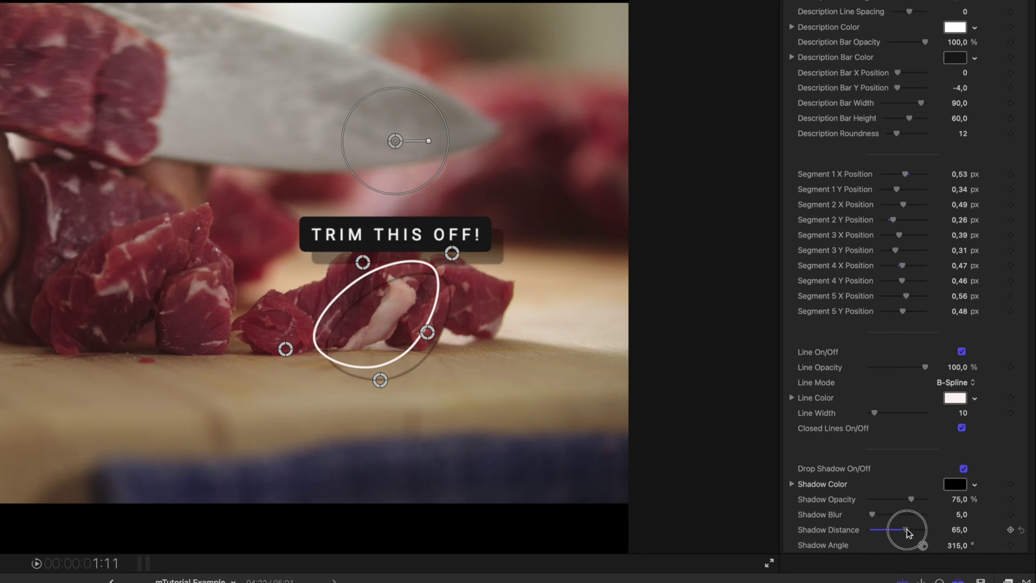
left_click_drag(875, 531, 886, 531)
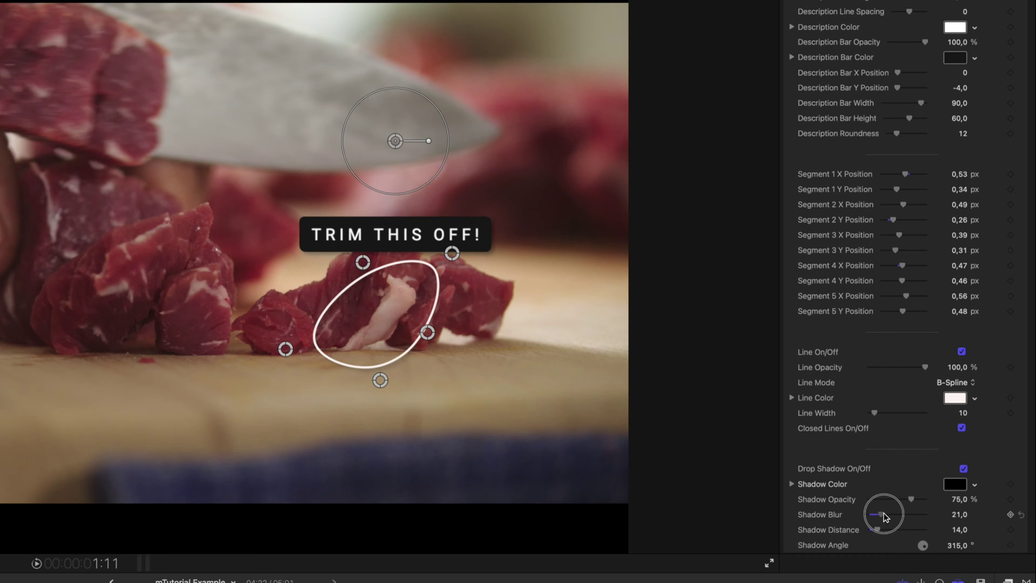
left_click(965, 469)
left_click(965, 469)
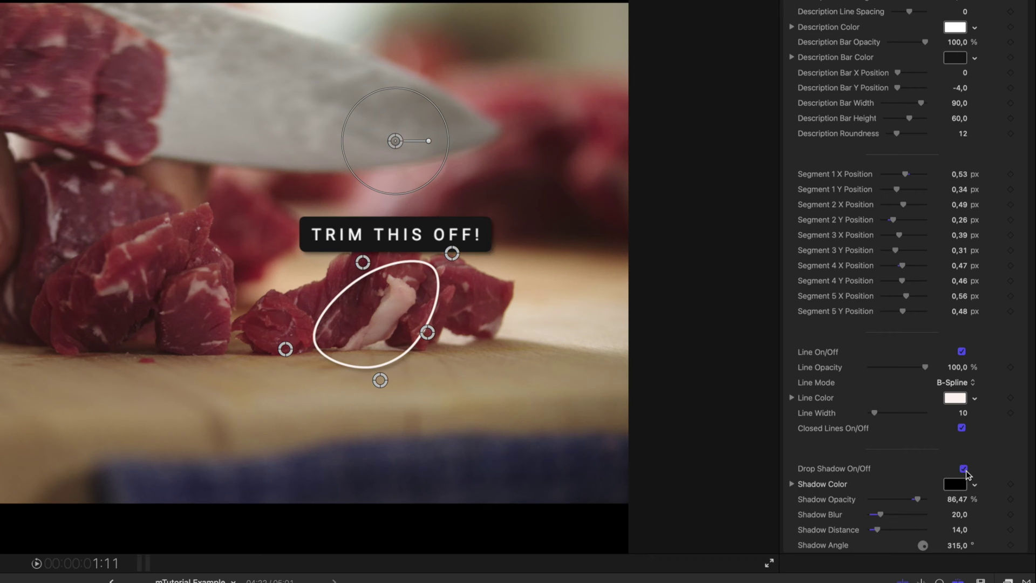
left_click(965, 469)
left_click(965, 470)
left_click(965, 469)
left_click(965, 469)
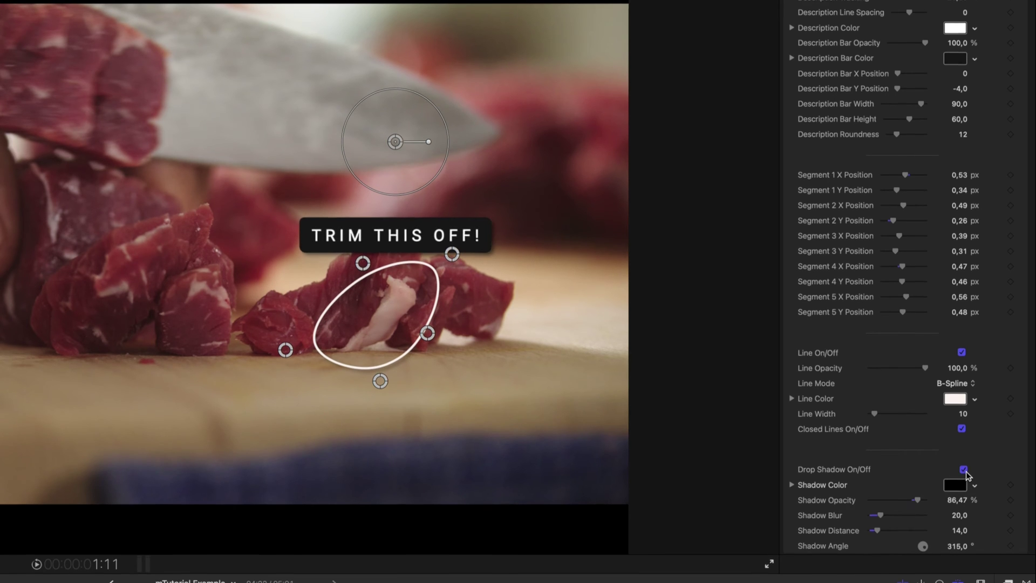
- Turn off the callout's intro animation and play back to preview it
scroll(963, 465, "up", 10)
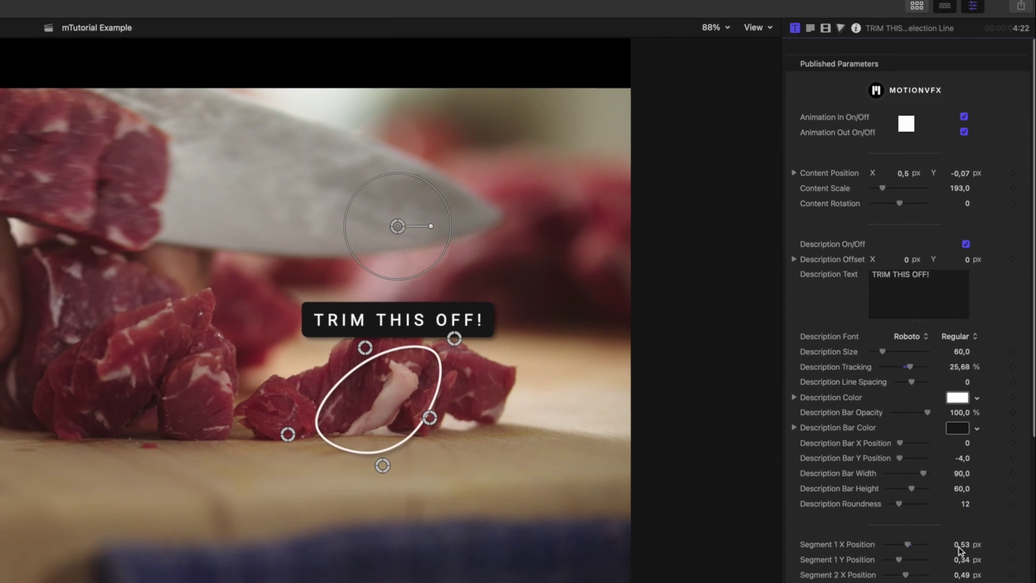
left_click_drag(906, 123, 922, 158)
key("space")
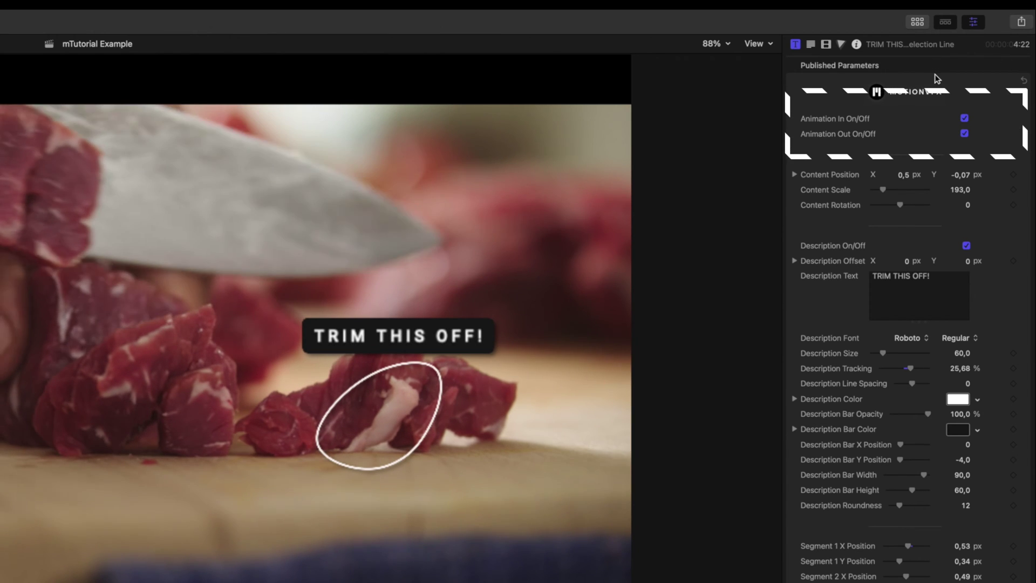
left_click(964, 119)
key("space")
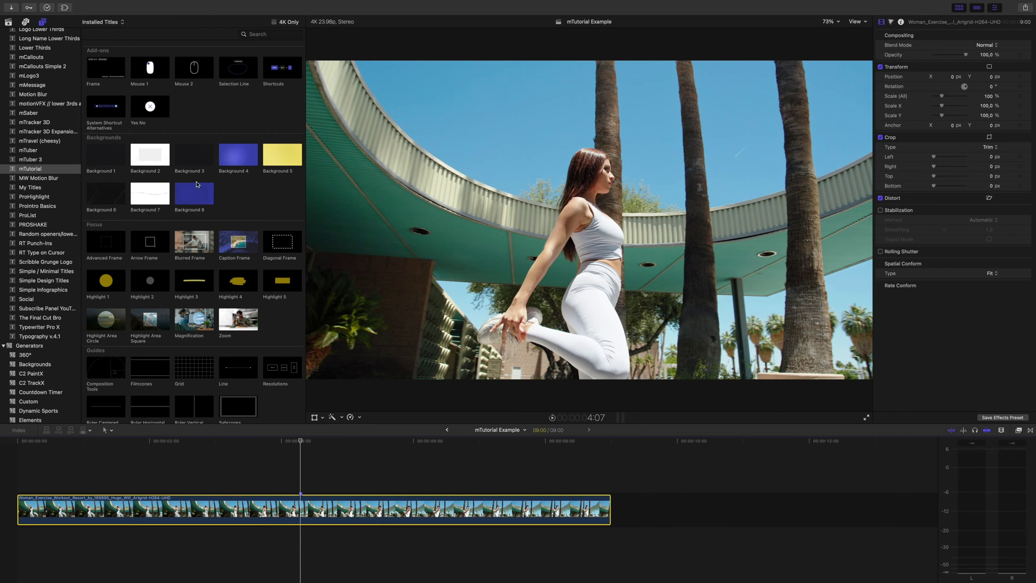
- Add Background 2 beneath the workout clip in the timeline
left_click_drag(150, 156, 21, 532)
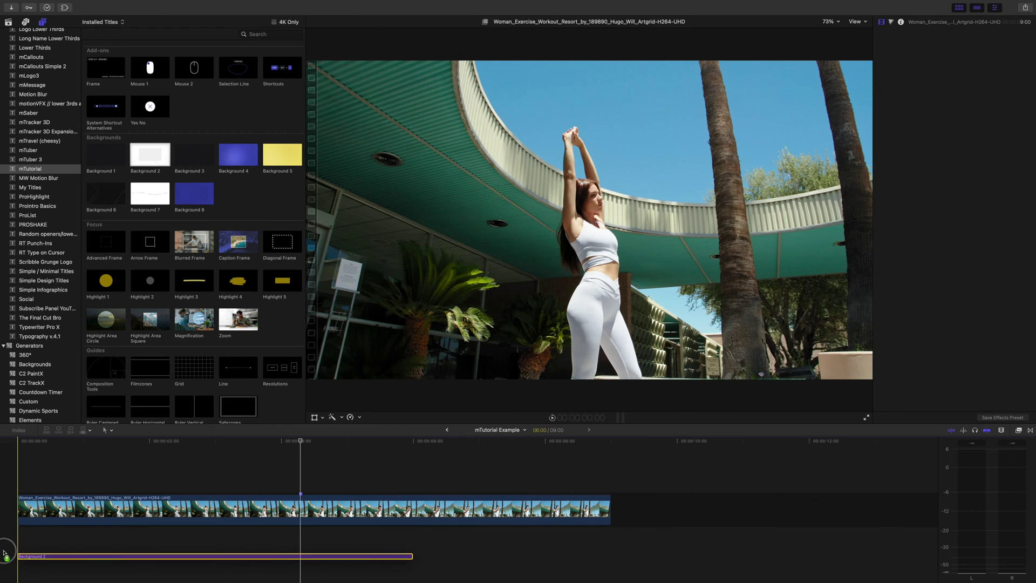
- Extend Background 2 to cover the clip and shrink the workout footage to 74%
left_click_drag(414, 531, 540, 527)
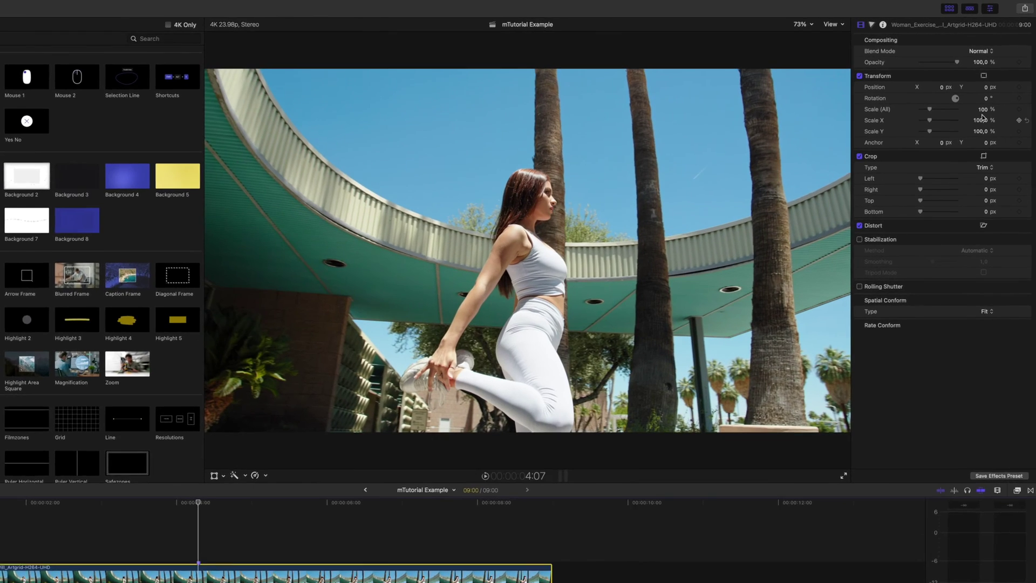
left_click_drag(946, 97, 912, 132)
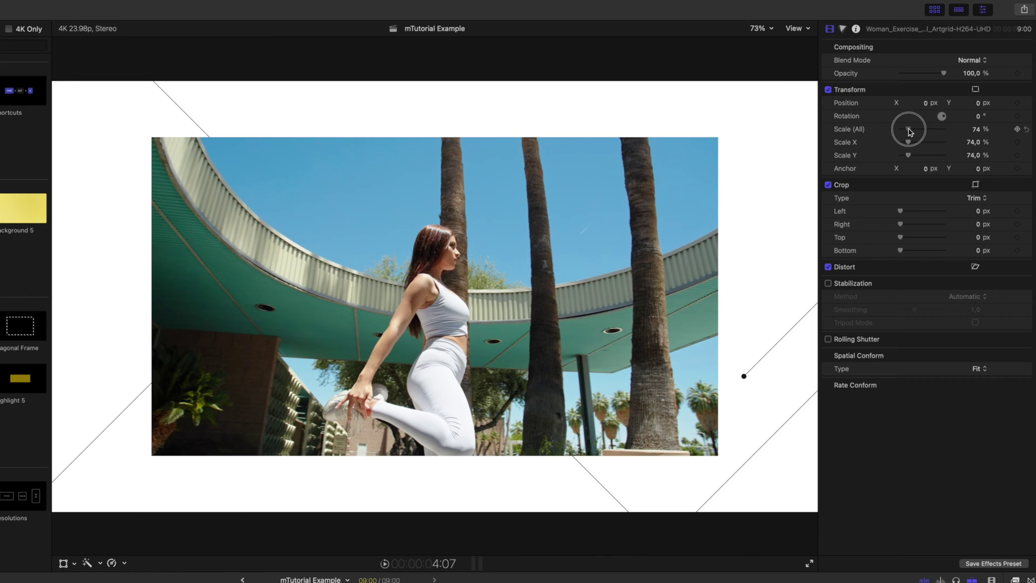
key("space")
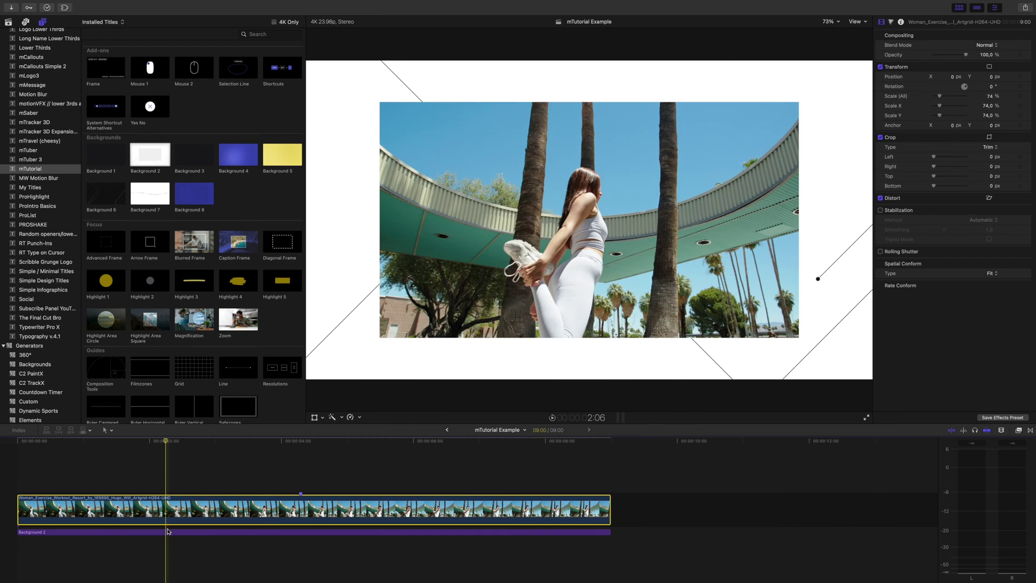
- Turn off Background 2's Animation Out and pick a new background colour
left_click(168, 531)
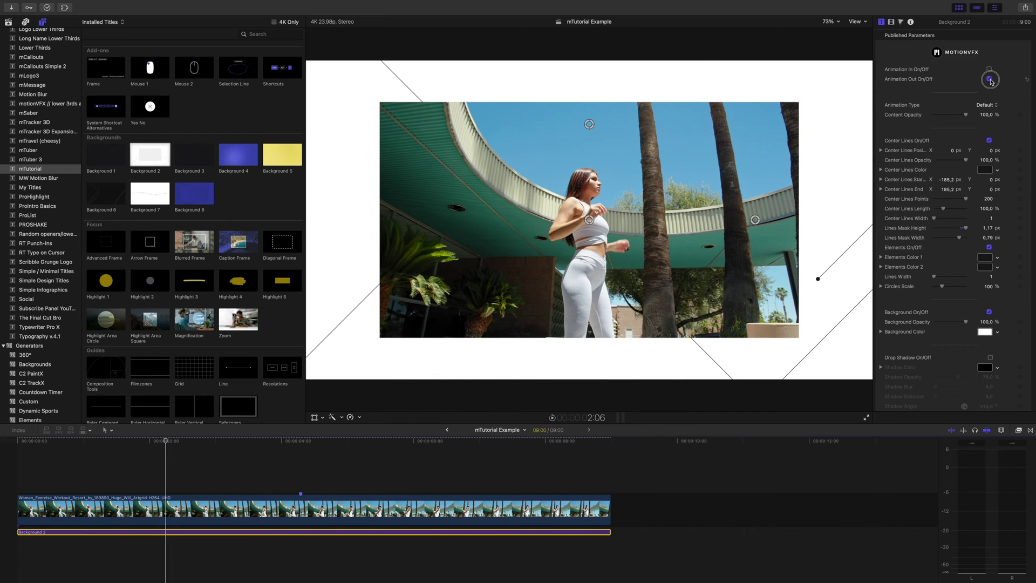
left_click(990, 80)
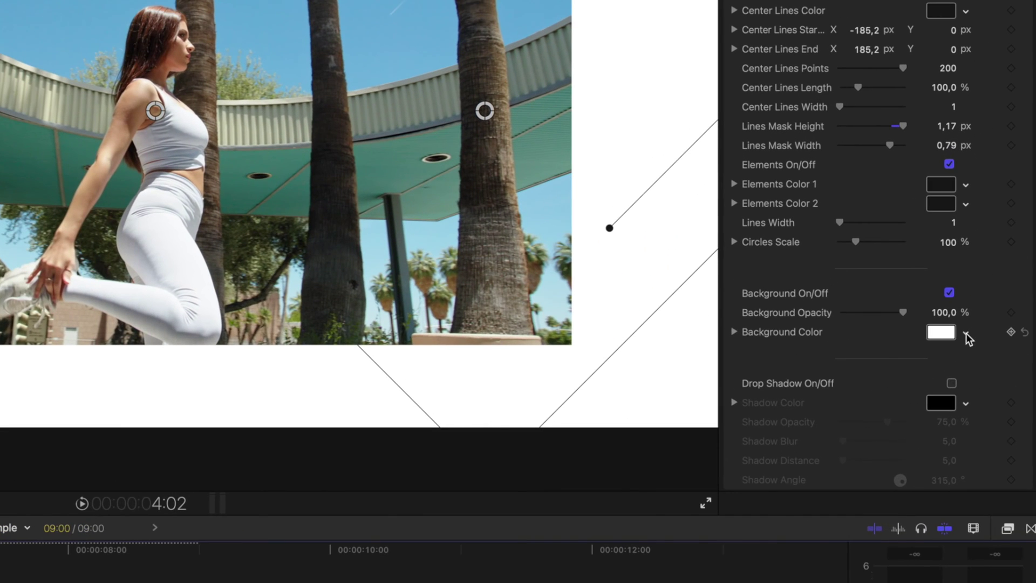
left_click(966, 333)
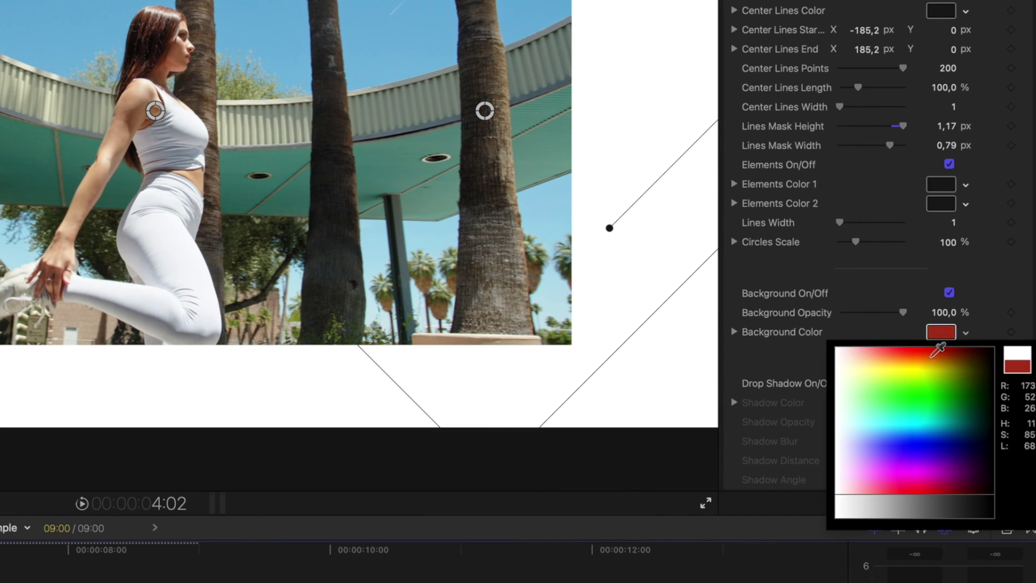
mouse_move(880, 418)
left_mouse_down()
mouse_move(856, 426)
mouse_move(869, 426)
left_mouse_up()
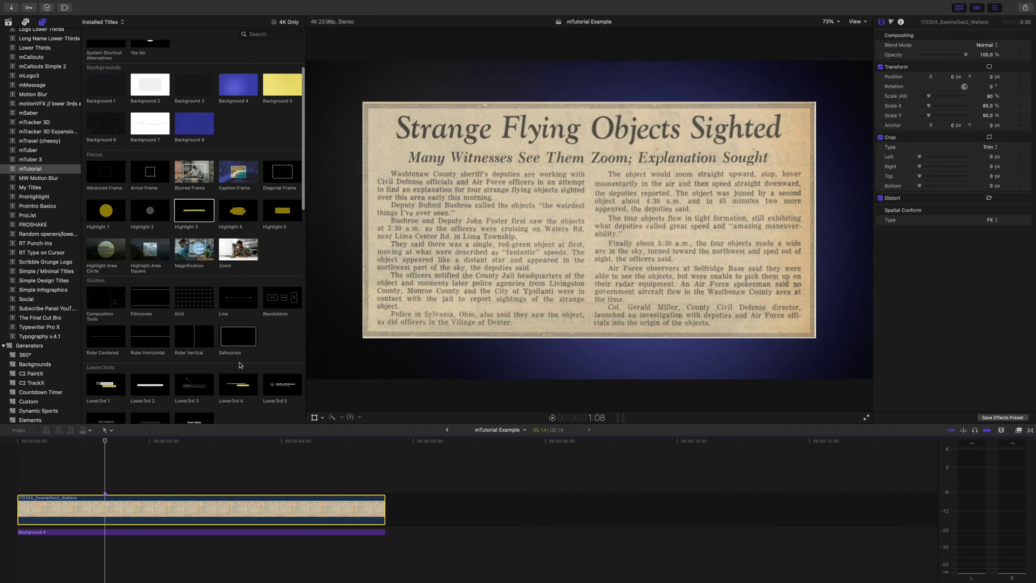
- Add Highlight 3 over the newspaper clip, trim it to length, and move it onto the headline
scroll(227, 338, "up", 3)
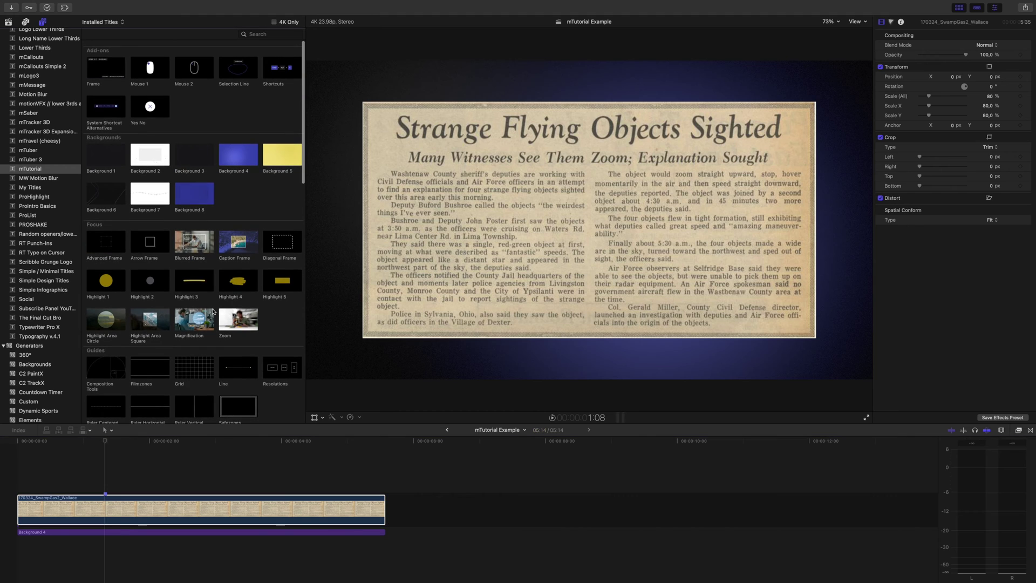
left_click_drag(192, 282, 2, 472)
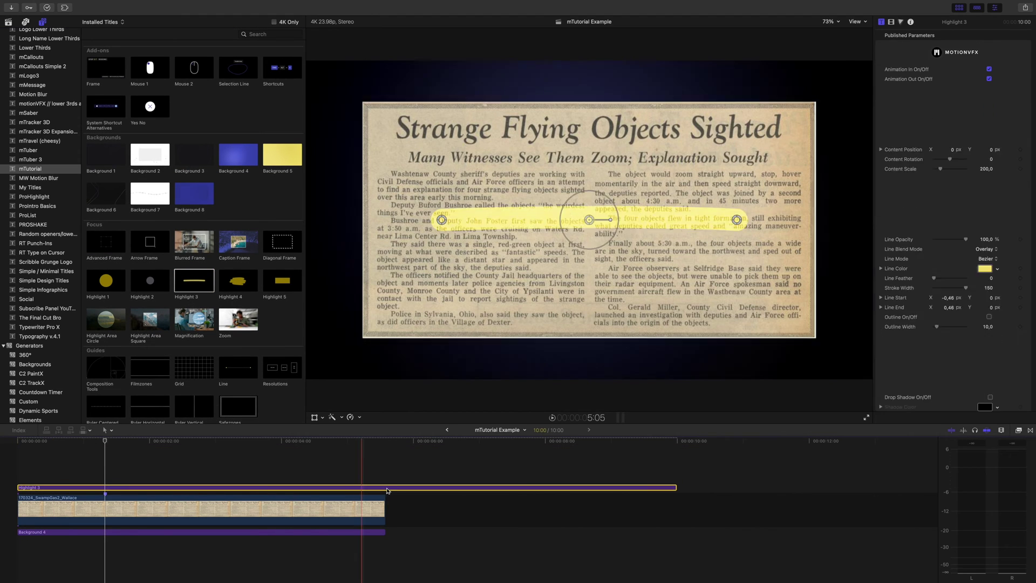
key("alt+bracketright")
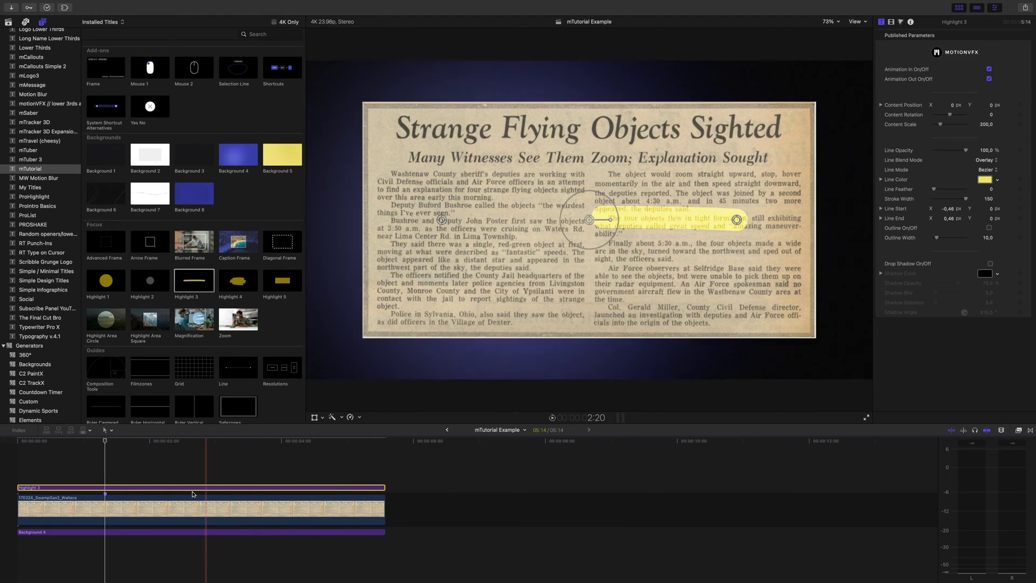
key("ctrl+super+1")
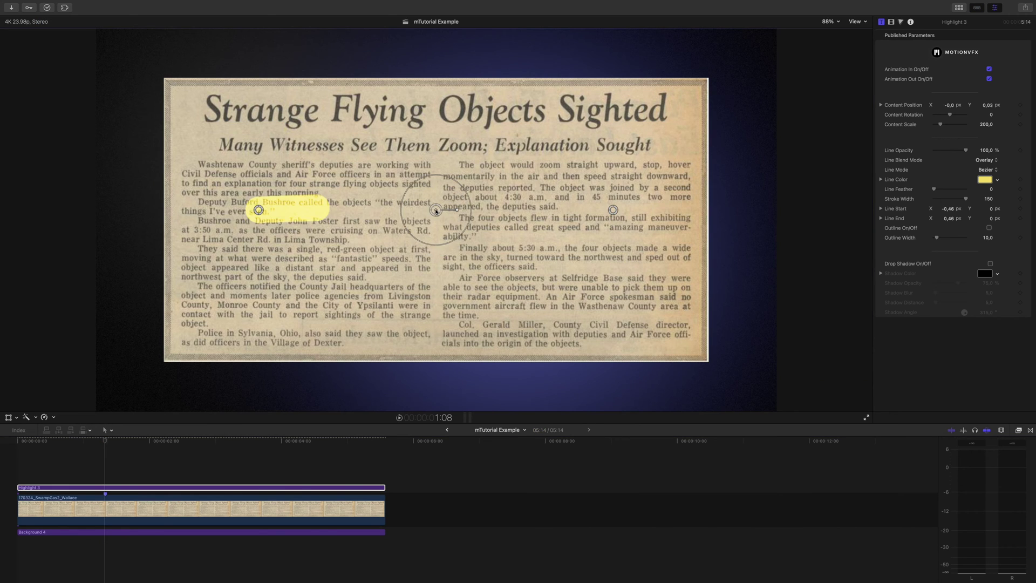
left_click_drag(436, 221, 391, 117)
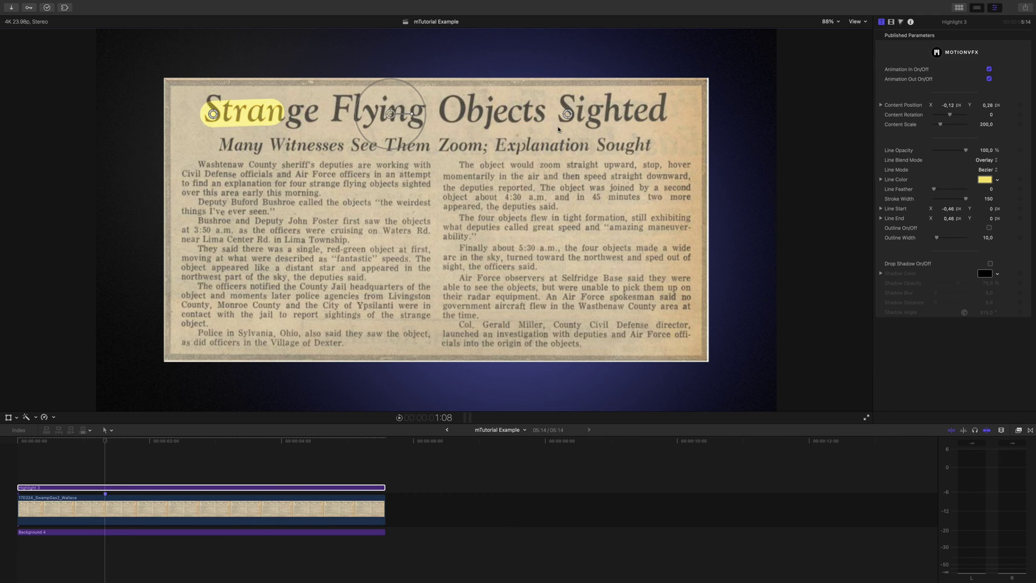
left_click(185, 442)
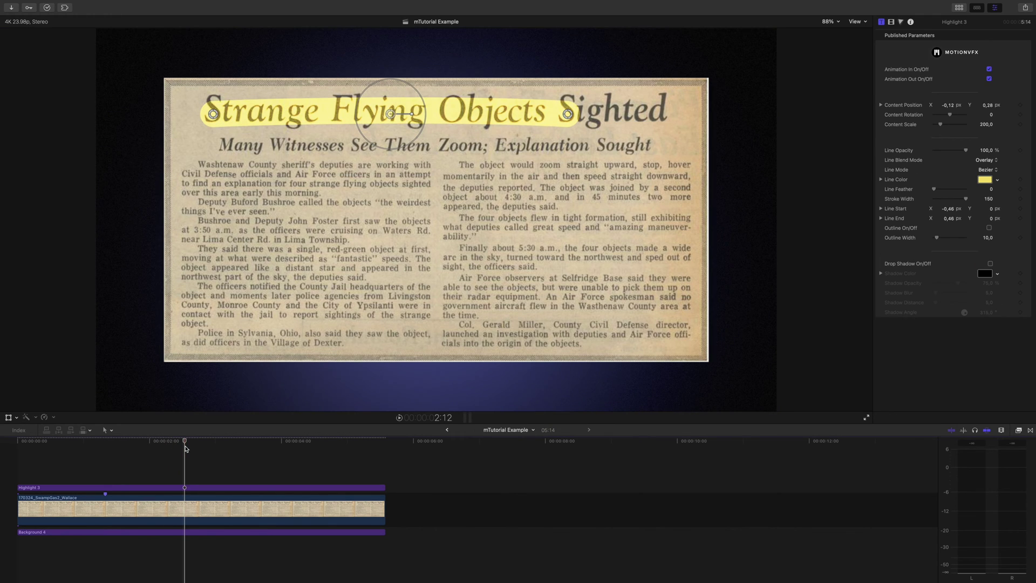
left_click(189, 488)
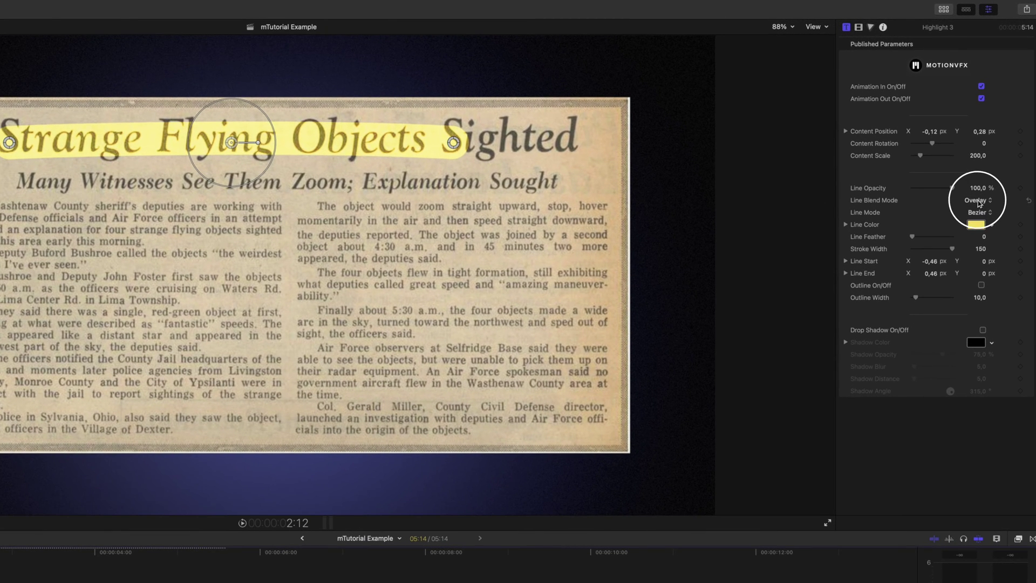
- Set the highlight's Line Blend Mode to Darken and Line Feather to 90
left_click(986, 167)
left_click(981, 90)
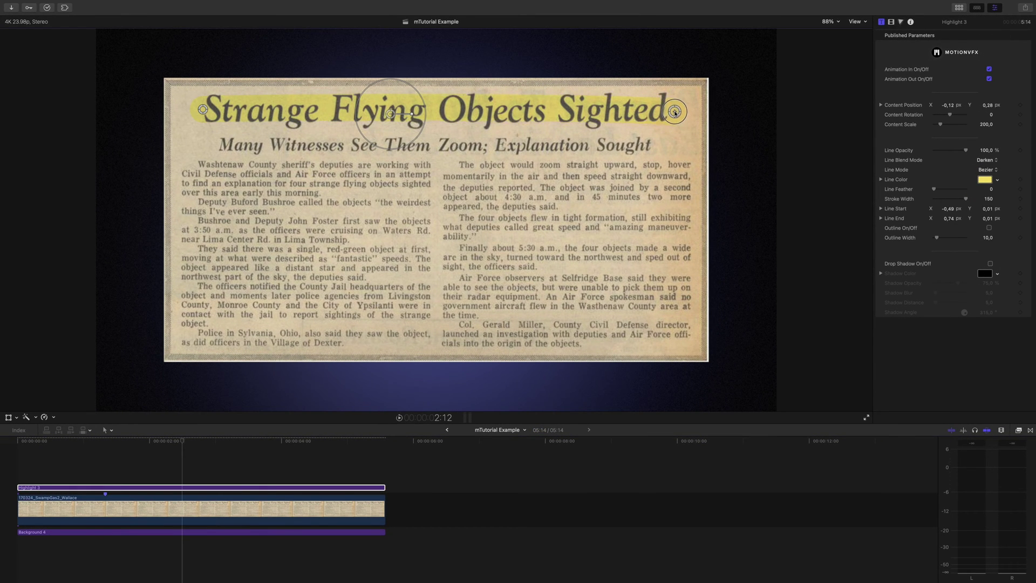
left_click_drag(959, 191, 965, 190)
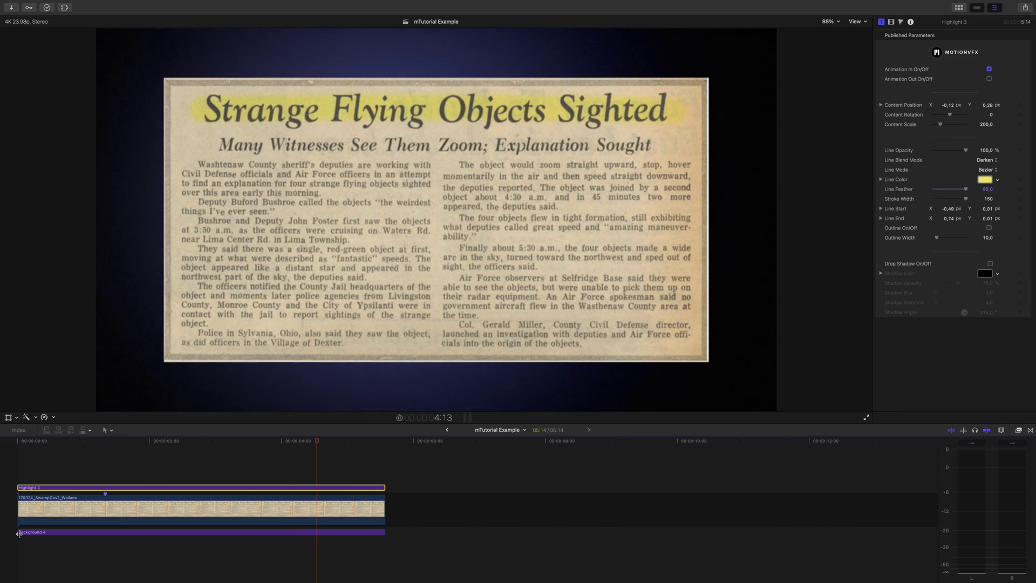
key("space")
key("alt+super+1")
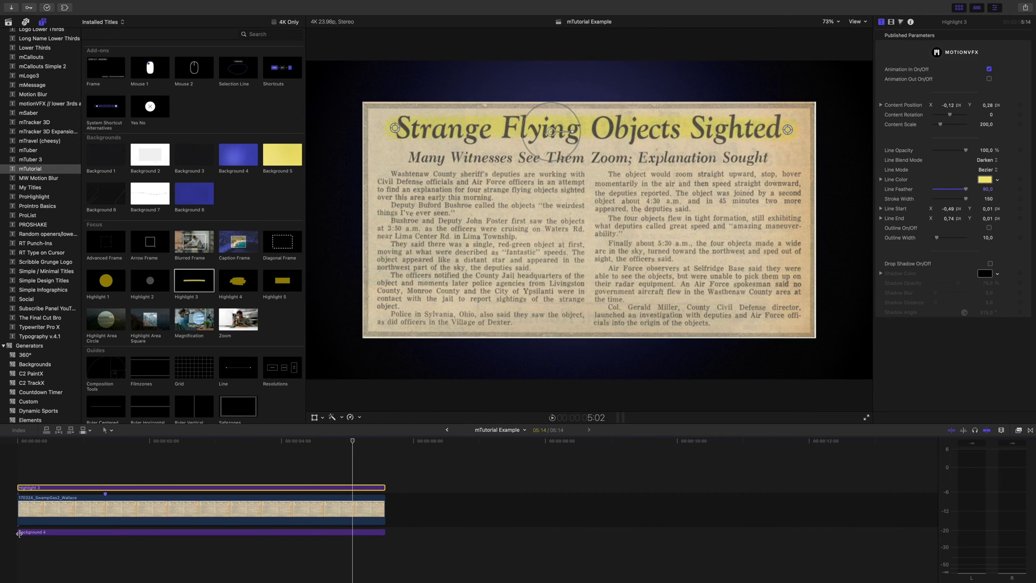
- Add the Zoom title above Highlight 3, enable Zoom Sharpen, and raise sharpen intensity and amount
scroll(261, 333, "down", 1)
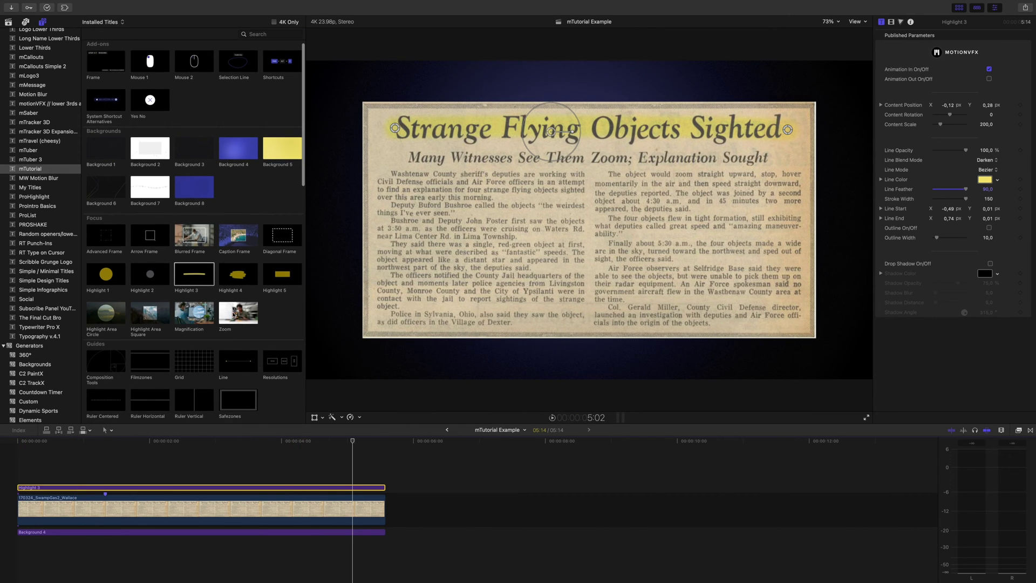
left_click_drag(238, 314, 63, 460)
key("space")
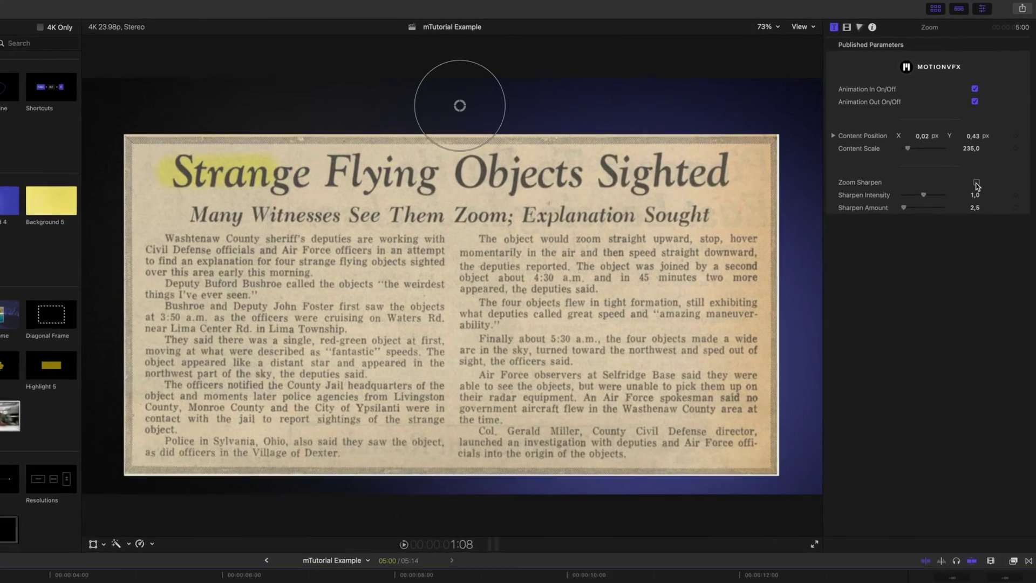
left_click(991, 141)
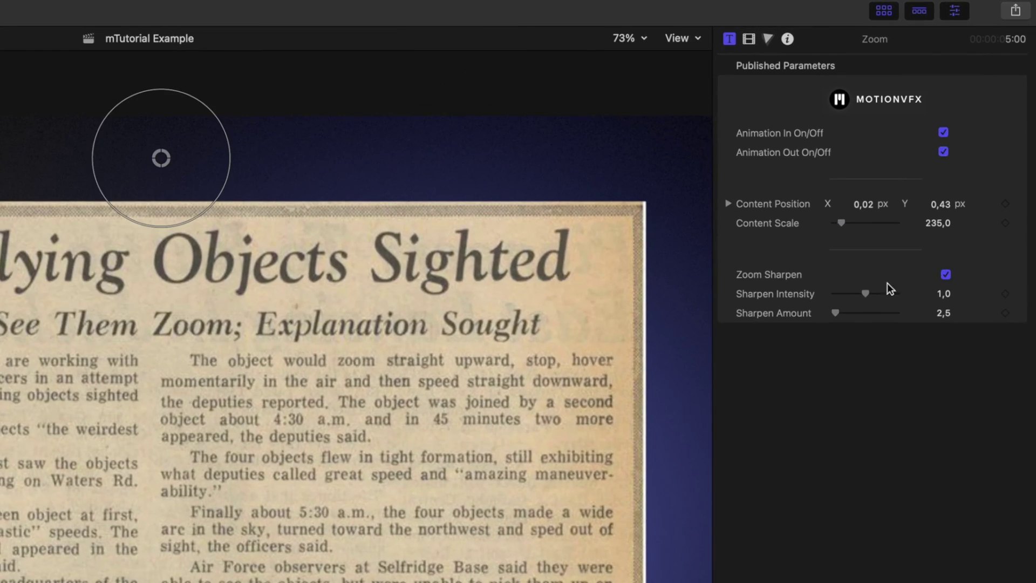
left_click_drag(865, 294, 849, 312)
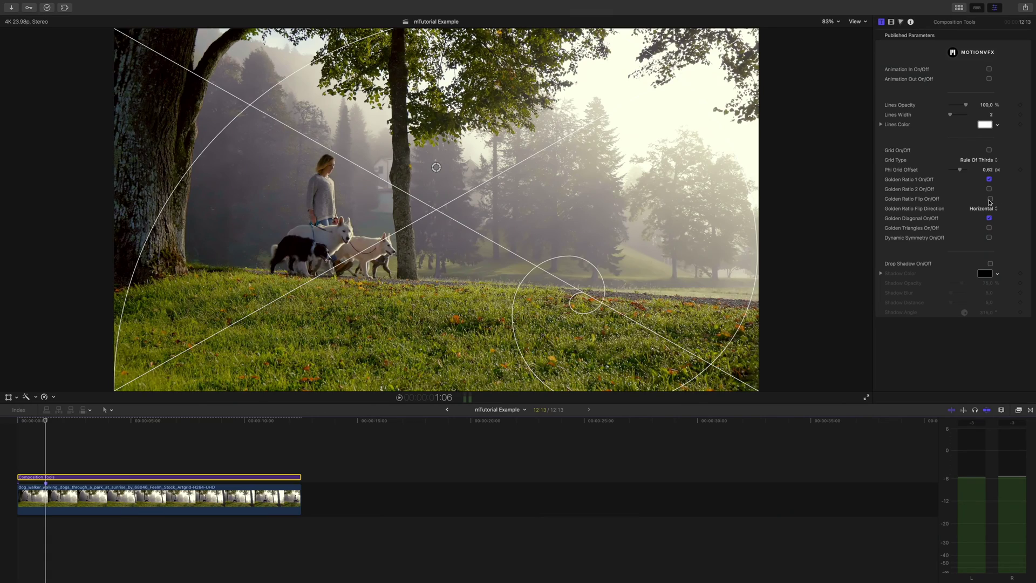
- Scale the dog-walking picture to 142%, shift the guide title right and down, then stack the Penguins clip
left_click(943, 97)
left_click_drag(943, 97, 945, 98)
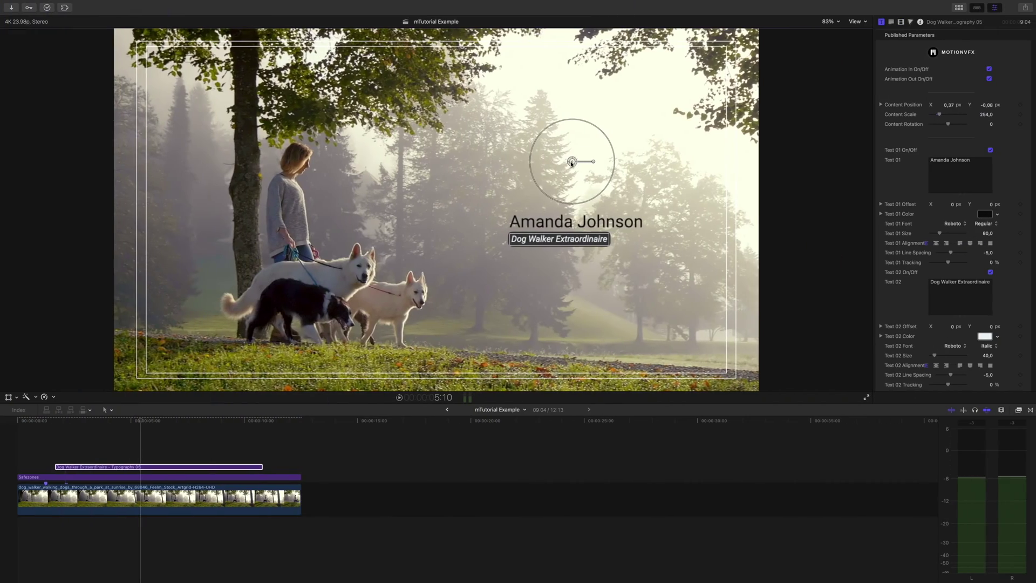
left_click_drag(572, 164, 669, 244)
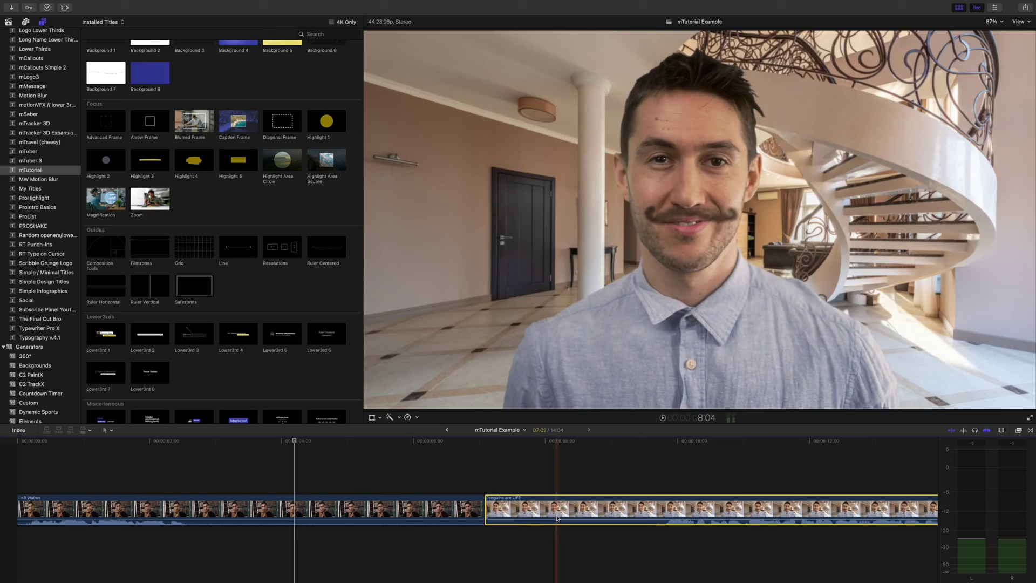
left_click_drag(545, 507, 74, 551)
- Add Ruler Vertical above the clips, extend it to their end, and set width 31 in dark grey
left_click_drag(150, 285, 482, 487)
key("super+4")
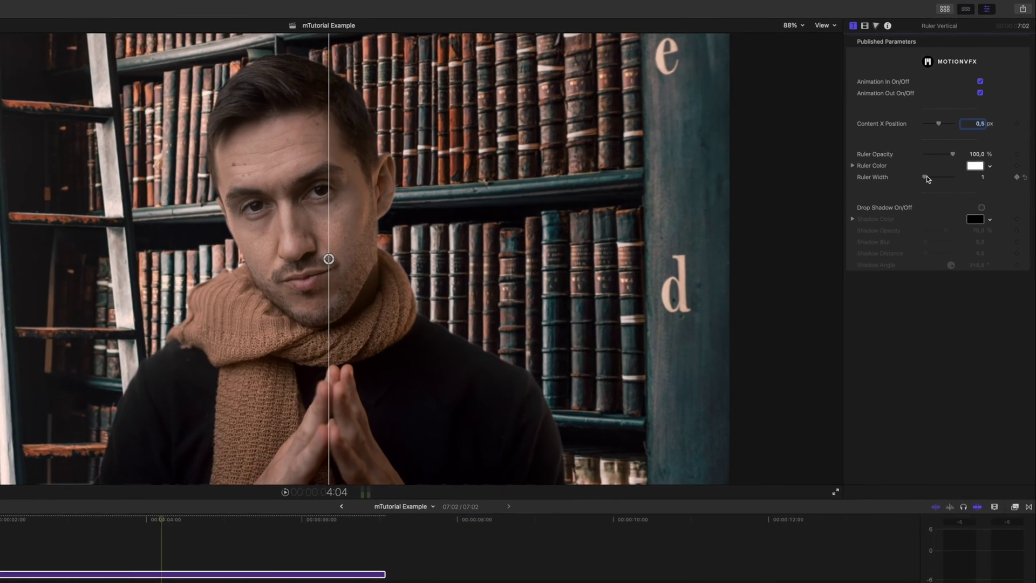
left_click_drag(945, 152, 947, 152)
left_click_drag(916, 205, 920, 205)
left_click(966, 190)
left_click(988, 294)
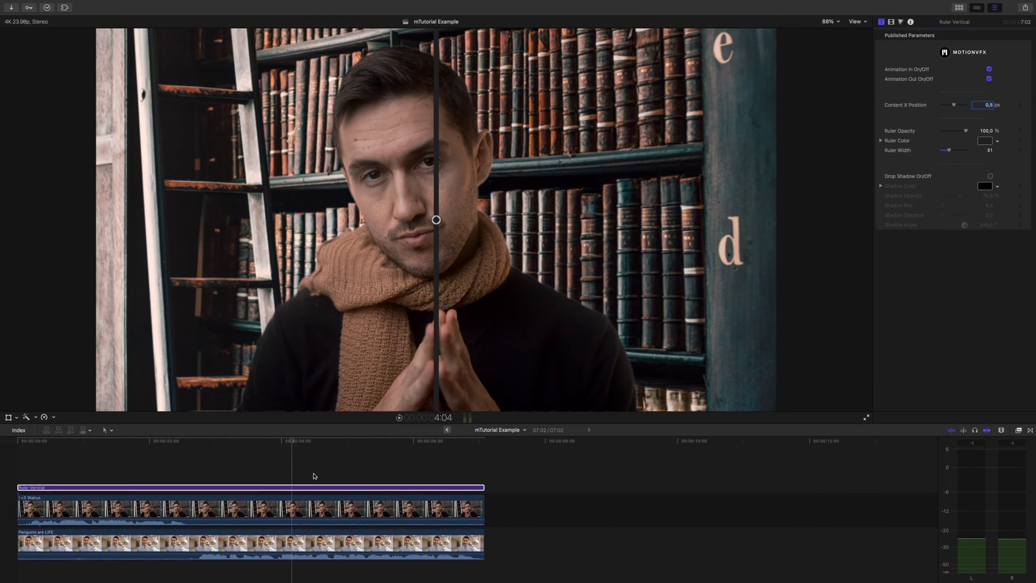
- Slide the walrus clip left and crop its right side, then slide the penguins clip right
left_click(83, 580)
left_click(228, 442)
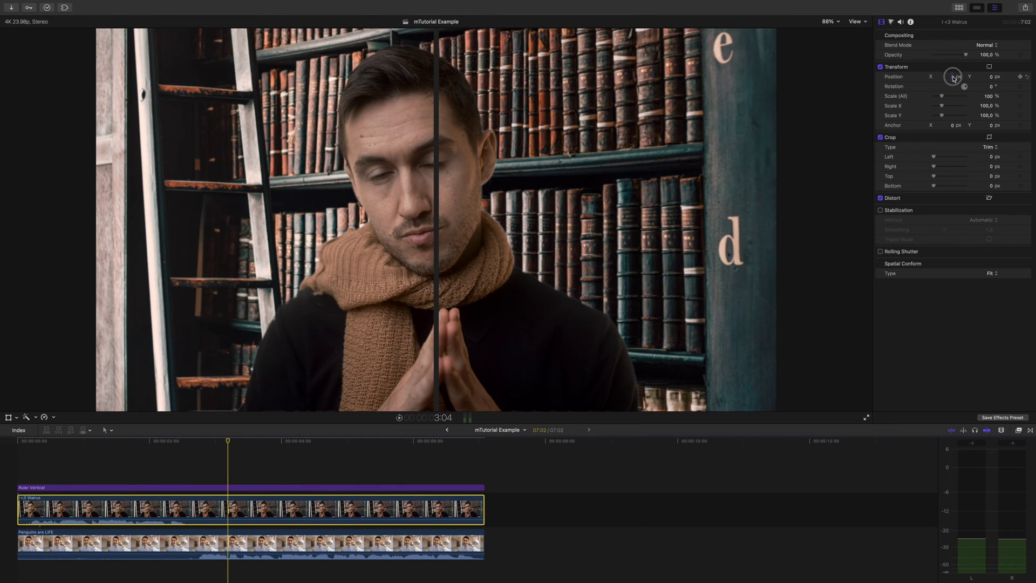
left_click_drag(953, 78, 904, 78)
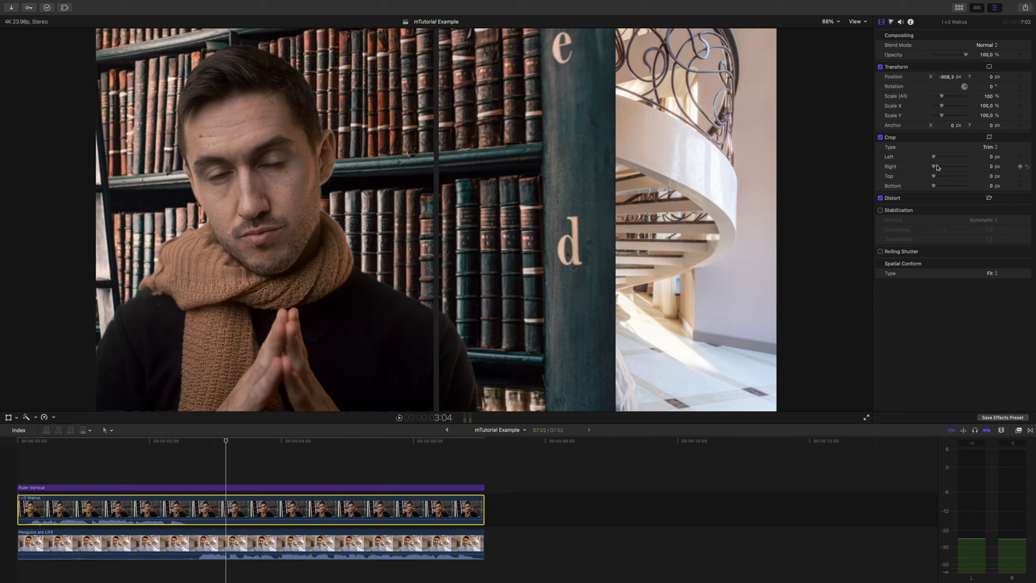
left_click_drag(935, 168, 950, 169)
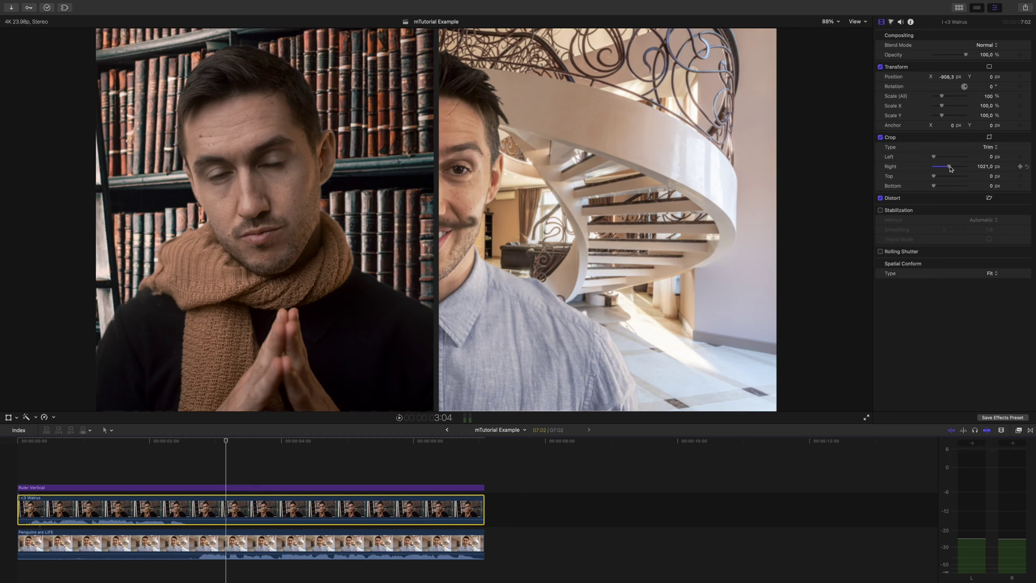
left_click(254, 544)
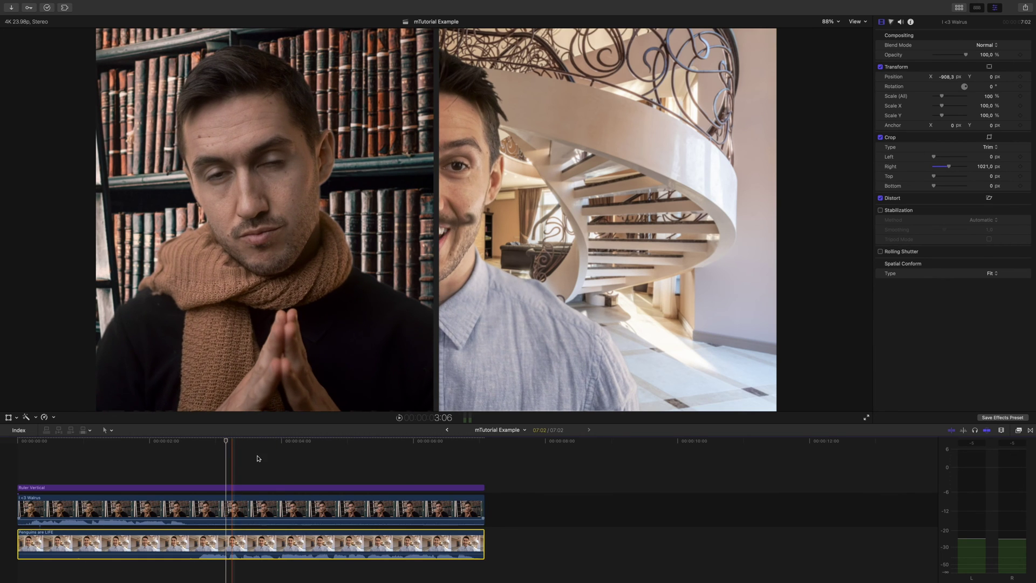
left_click_drag(953, 80, 998, 79)
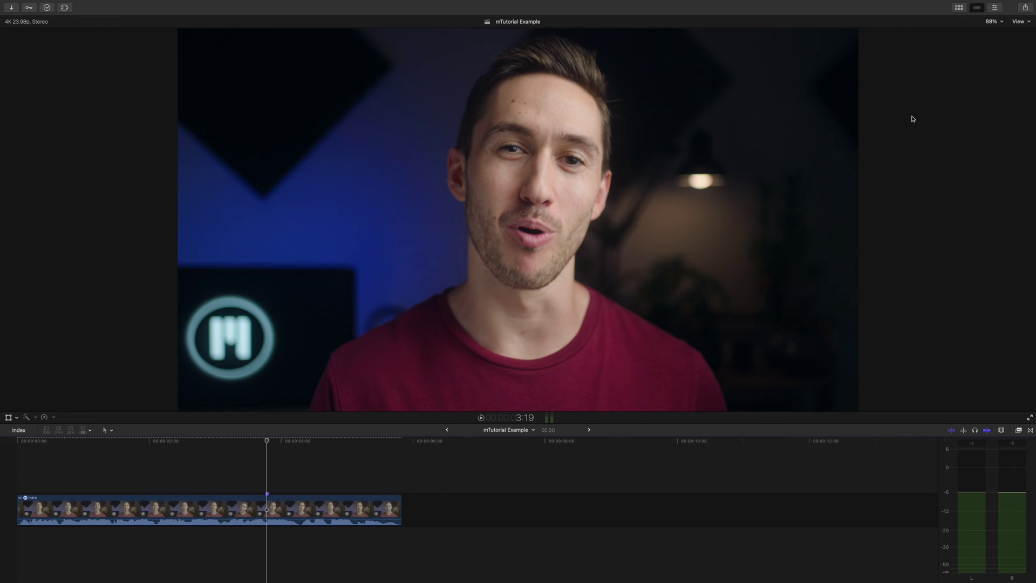
- Add Lower3rd 1 over the intro clip, trim it to the clip end, and enter the presenter's name with subtitle 'MotionVFX Tutor'
key("alt+super+1")
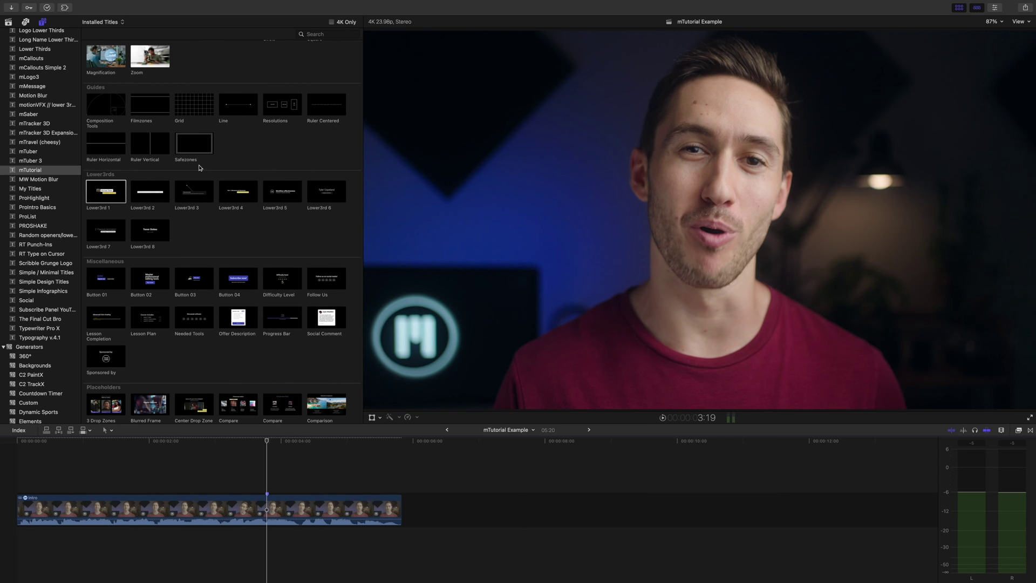
left_click_drag(116, 195, 12, 478)
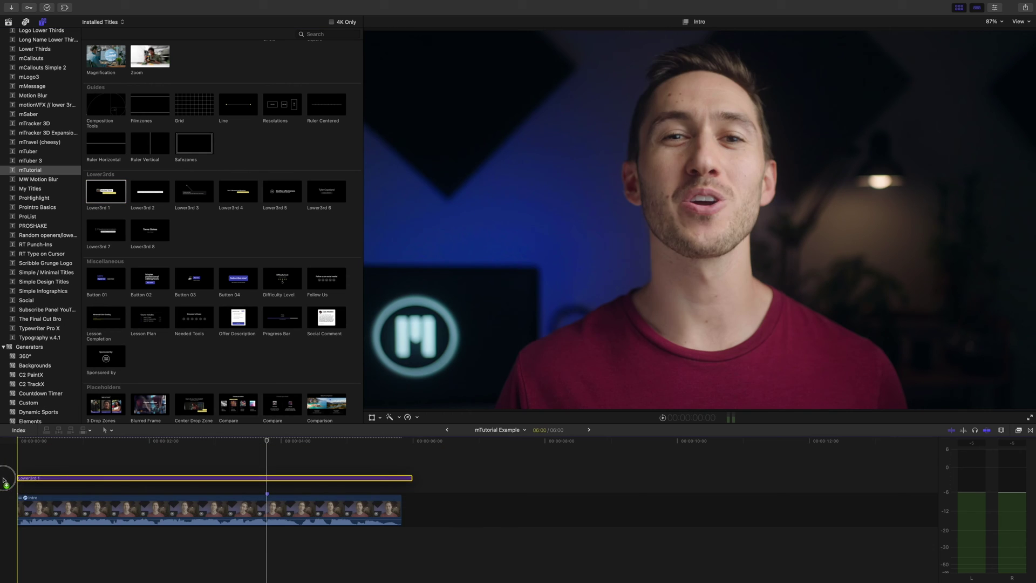
left_click_drag(415, 489, 403, 488)
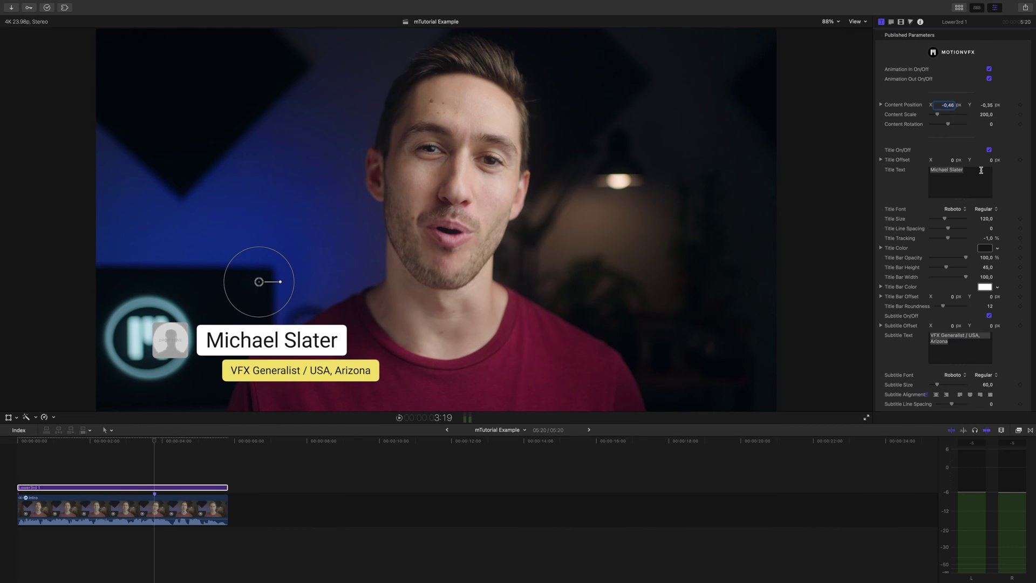
left_click(981, 170)
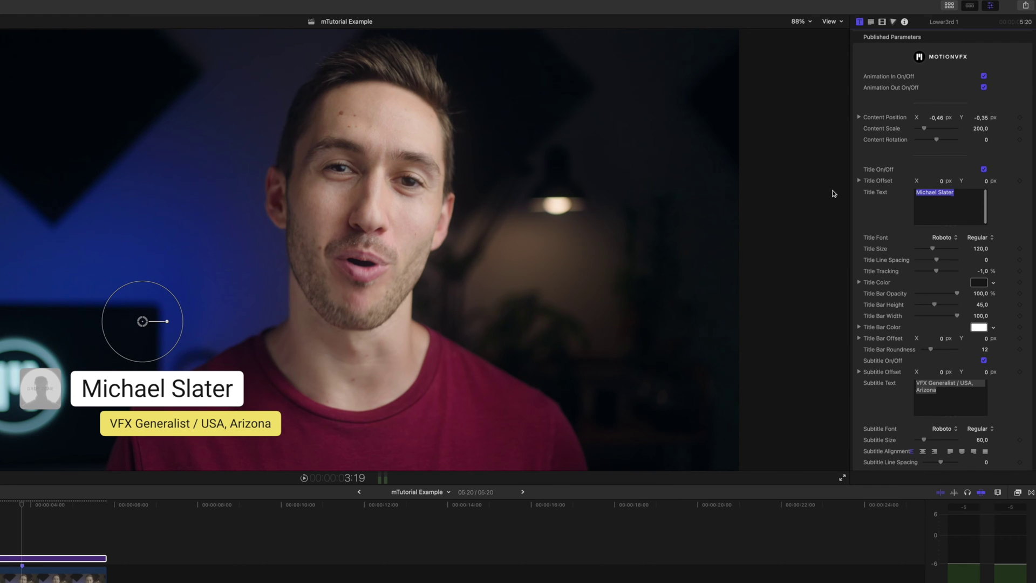
type("Dylan")
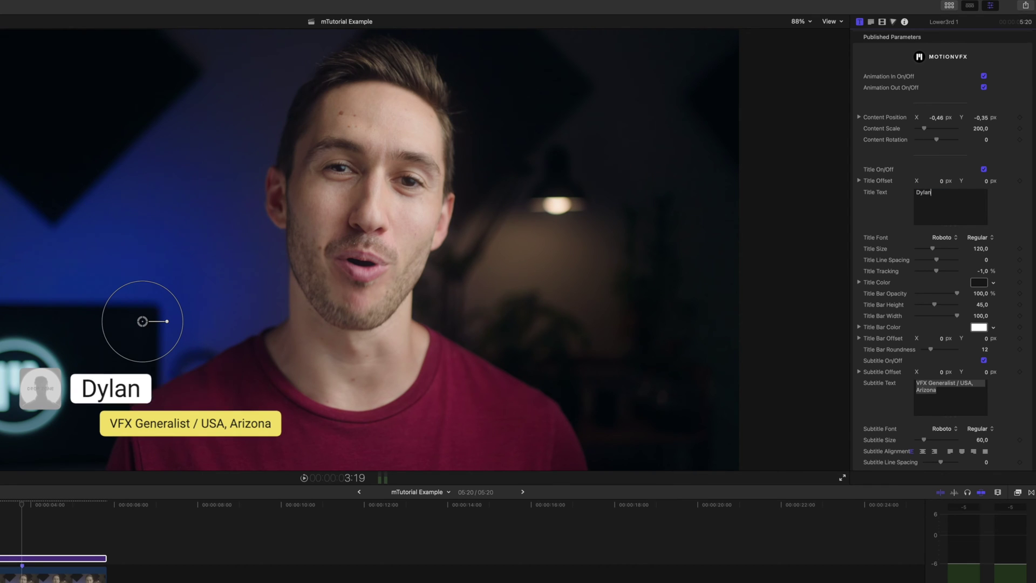
type(" John Dickerson")
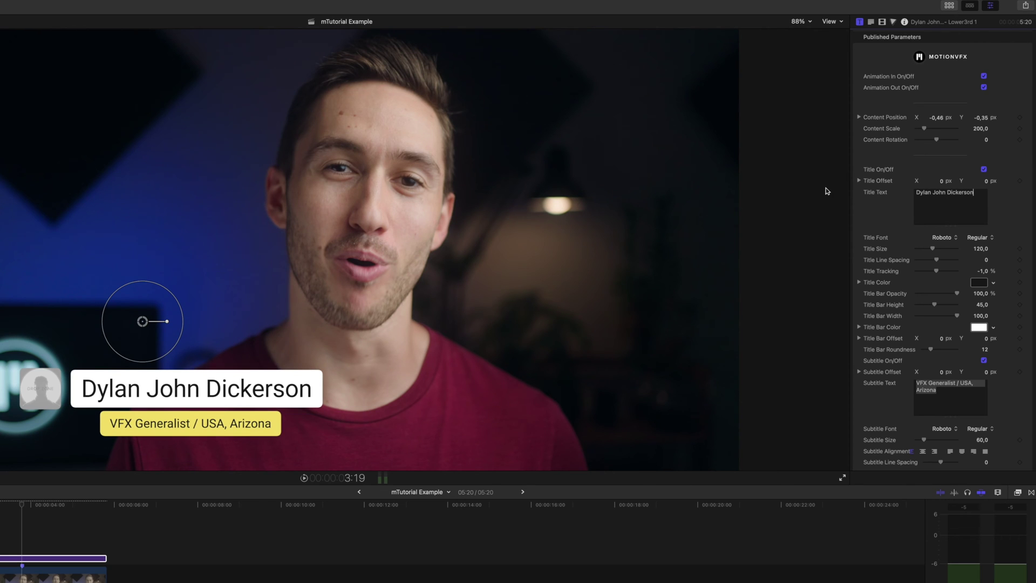
type("M")
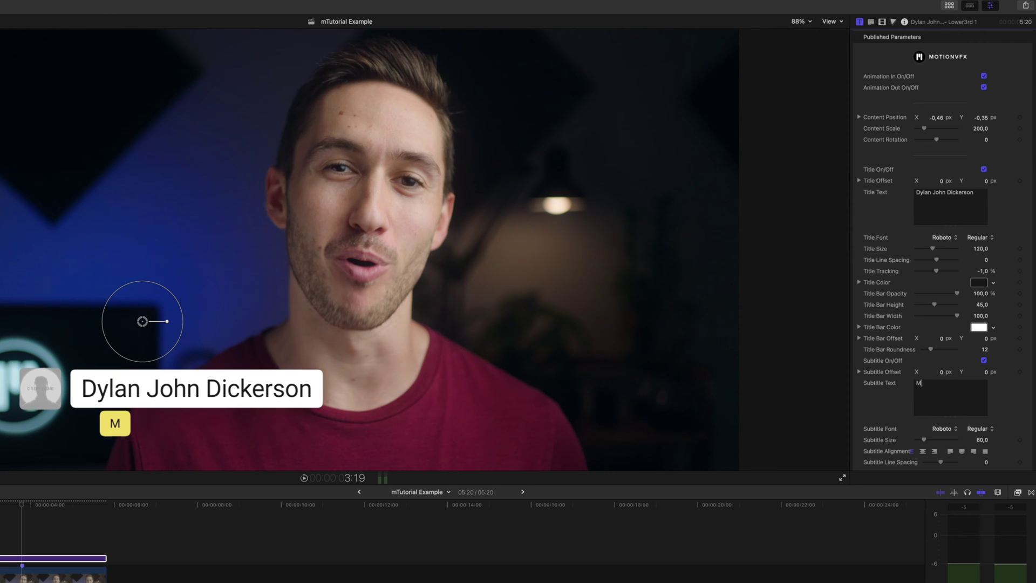
type("otionVFX Tutor")
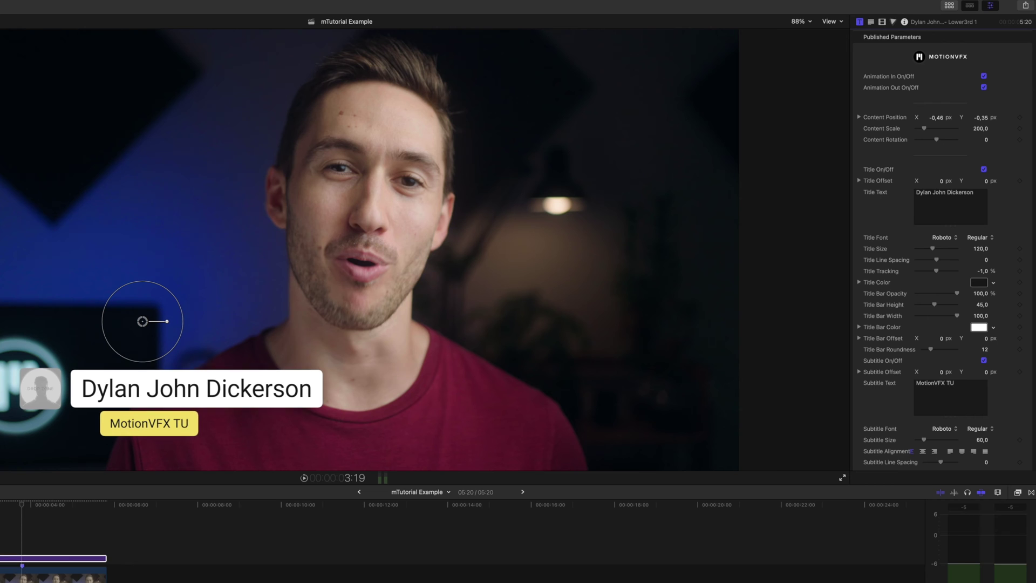
- Widen the subtitle's letter spacing and reposition the subtitle bar in the frame
scroll(942, 317, "down", 5)
left_click_drag(937, 315, 942, 318)
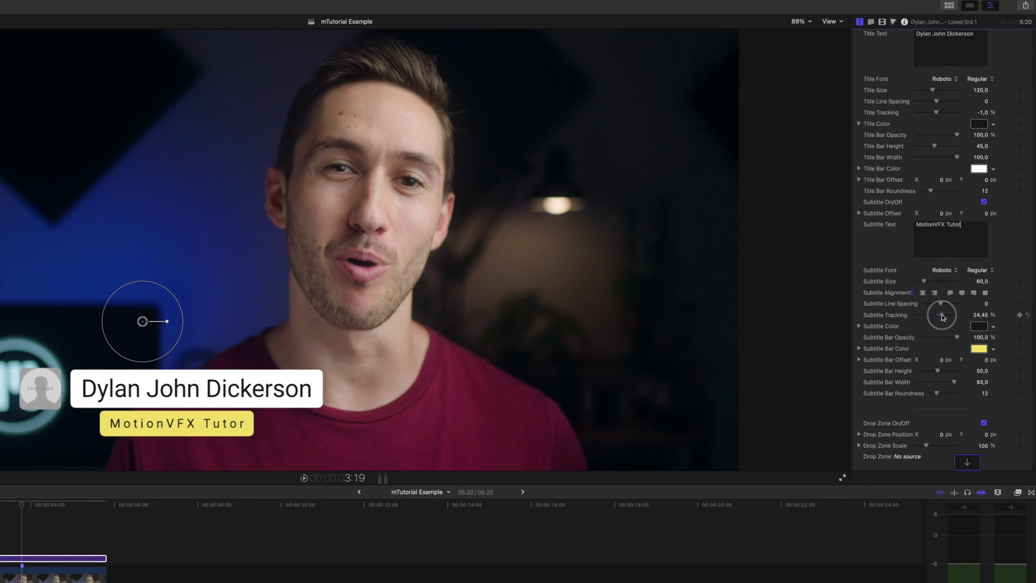
mouse_move(182, 422)
left_mouse_down()
mouse_move(277, 345)
mouse_move(165, 427)
left_mouse_up()
- Set the subtitle bar colour to cyan
left_click(994, 349)
left_click(945, 401)
left_click(999, 348)
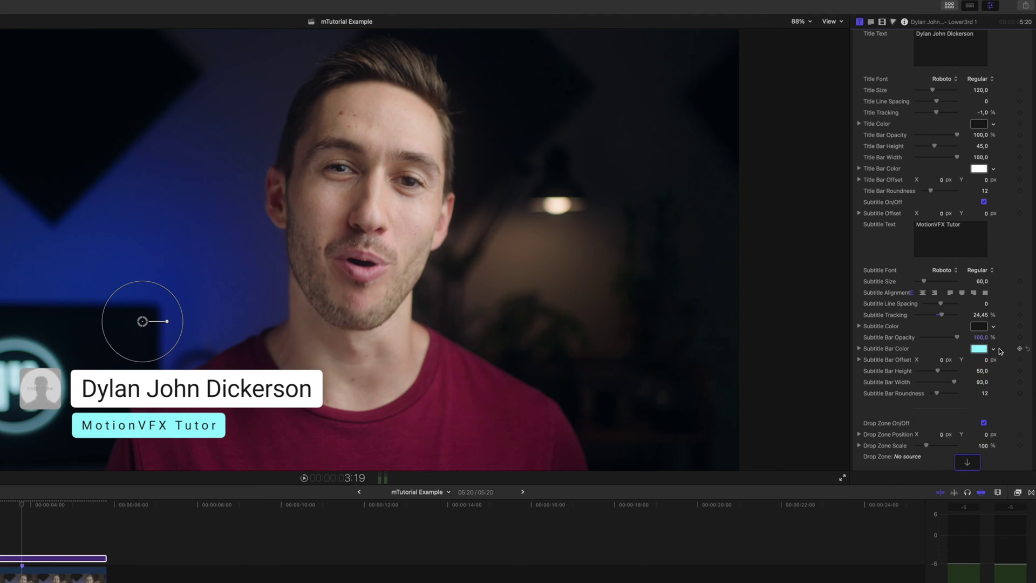
- Turn on the lower third's drop shadow at distance 30 and begin choosing a Drop Zone source clip
scroll(999, 348, "down", 5)
left_click(985, 403)
mouse_move(917, 448)
left_mouse_down()
mouse_move(929, 450)
mouse_move(928, 436)
left_mouse_up()
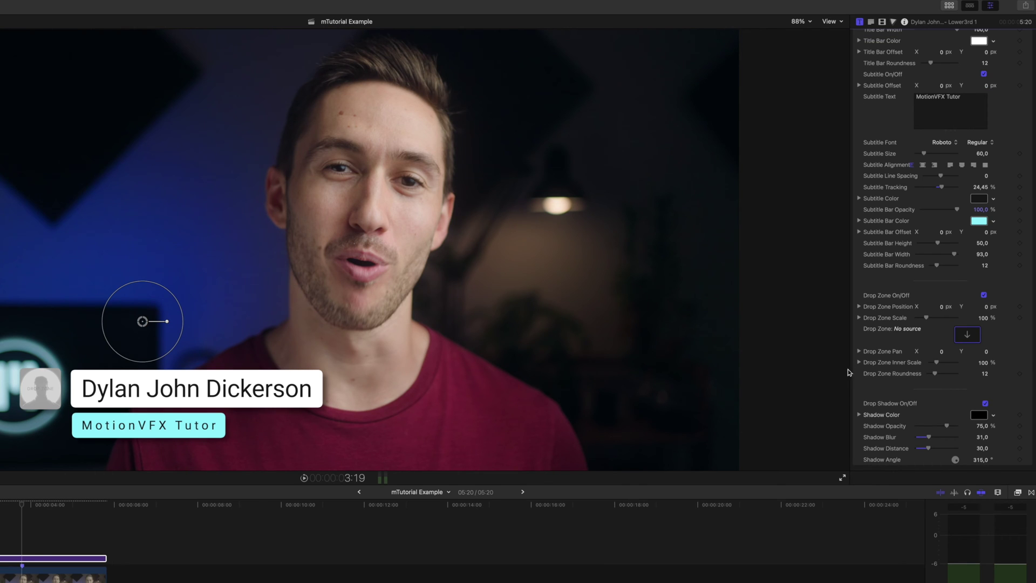
scroll(926, 363, "up", 1)
left_click(967, 354)
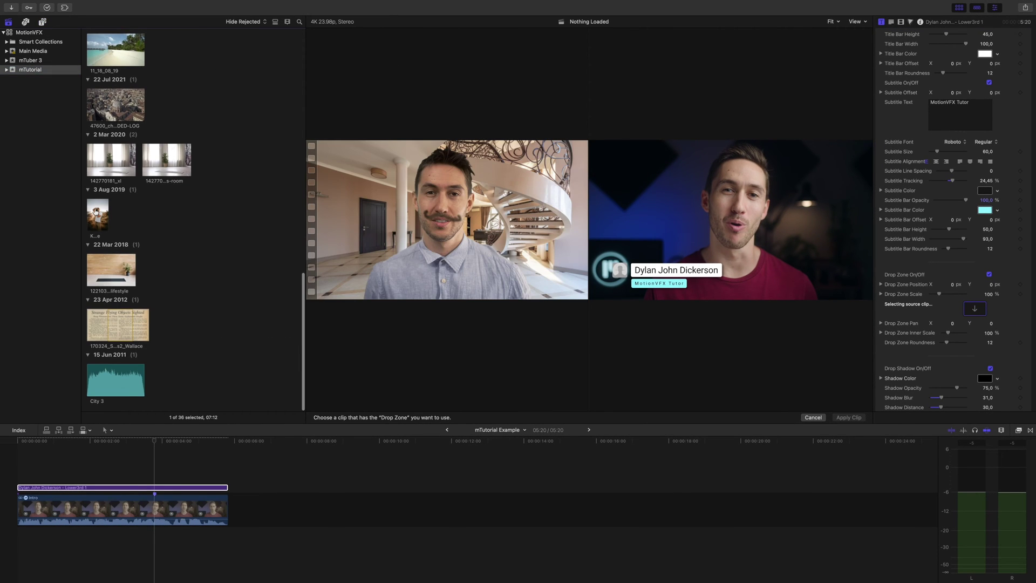
- Apply the chosen still image to the drop zone and adjust its Pan value
left_click(851, 417)
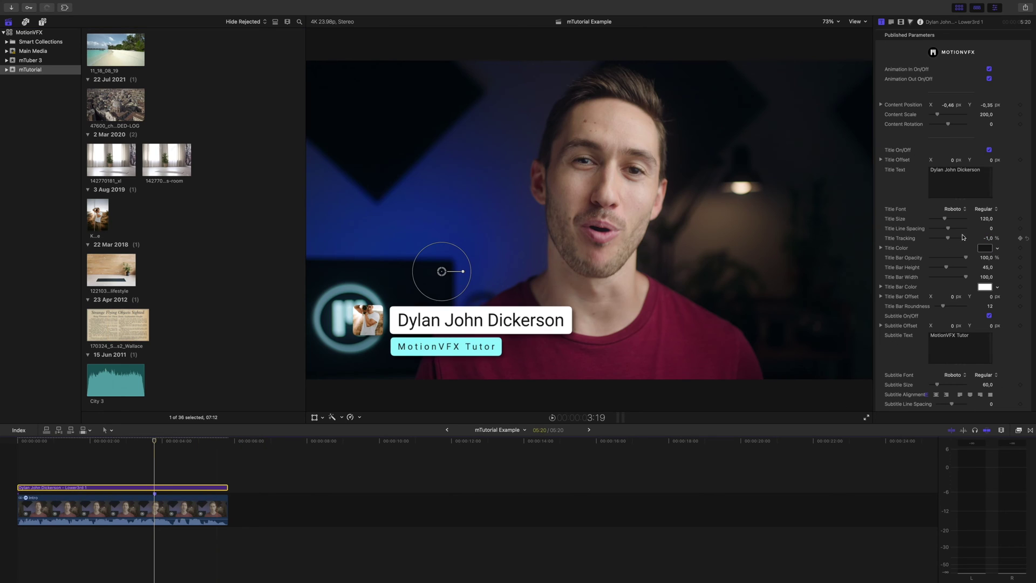
scroll(1024, 299, "down", 10)
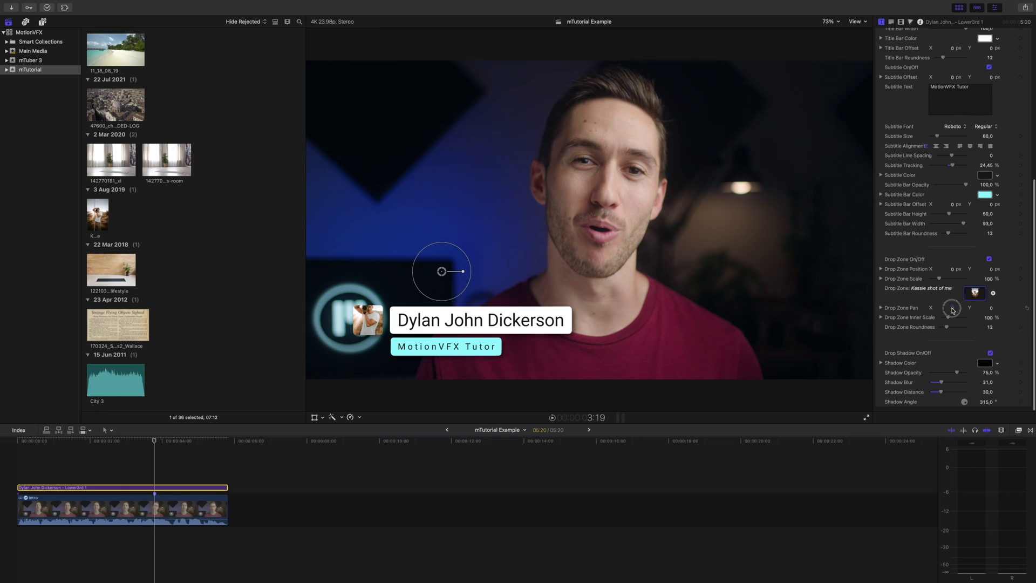
left_click_drag(949, 307, 989, 308)
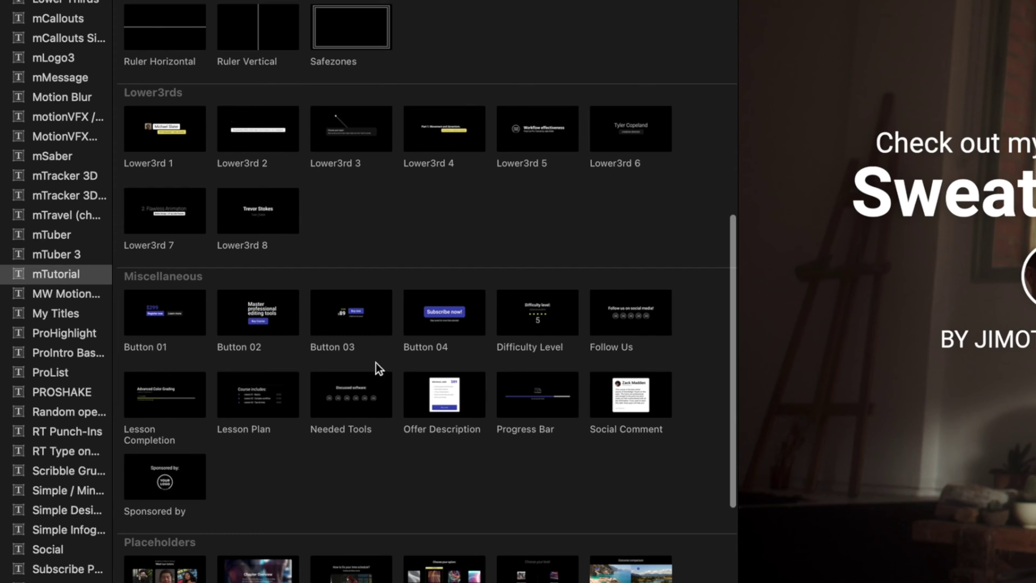
- Add Button 03 over the sweater clip, scale it to 313.2 and place it beneath the byline
left_click_drag(284, 273, 271, 453)
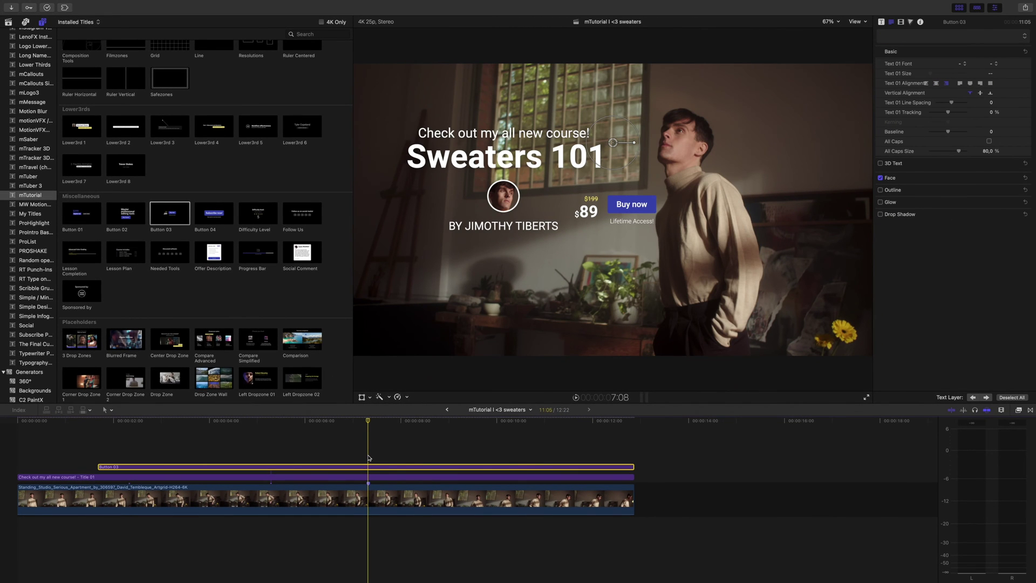
key("super+ctrl+1")
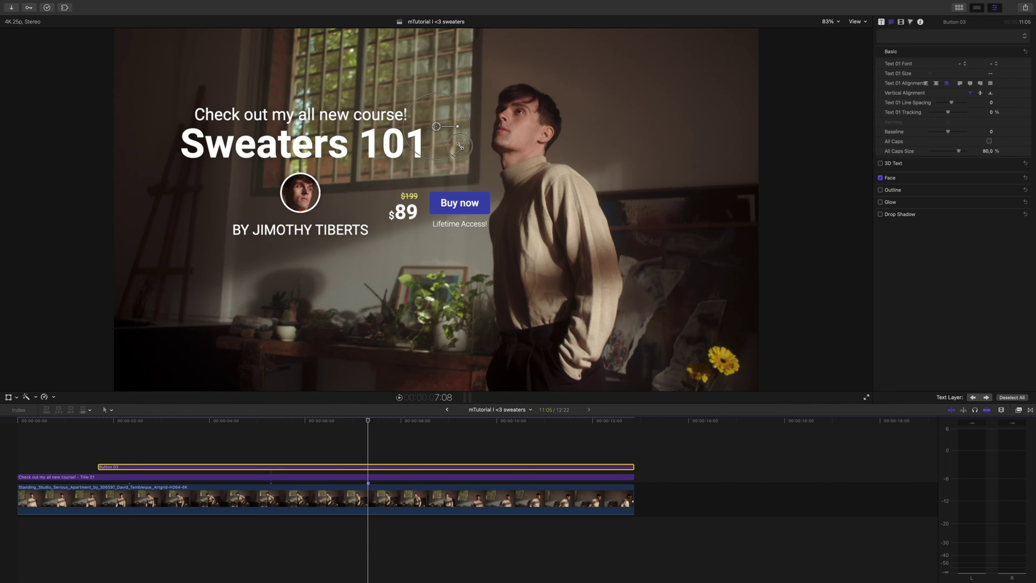
left_click_drag(460, 146, 483, 162)
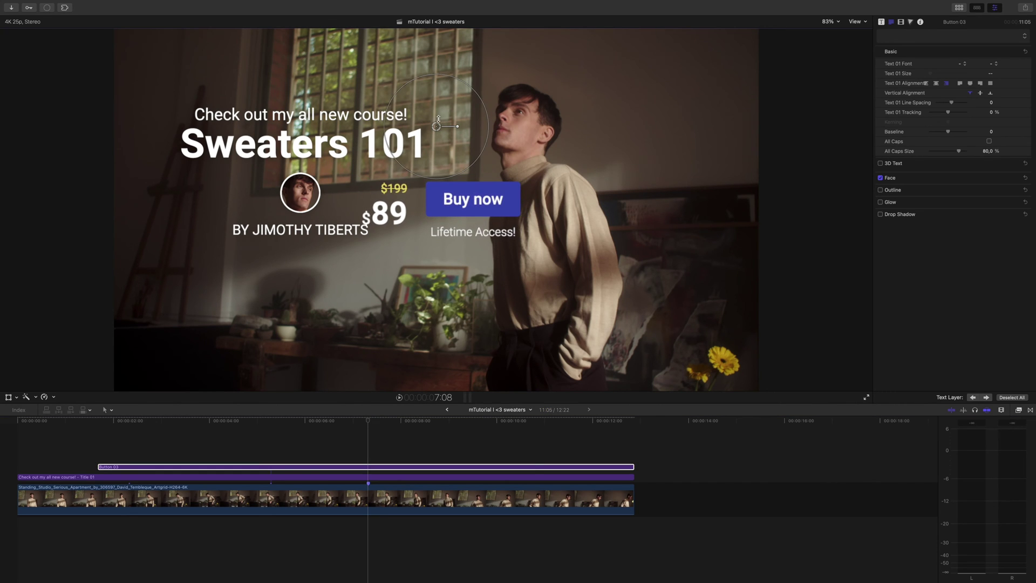
left_click_drag(438, 119, 300, 192)
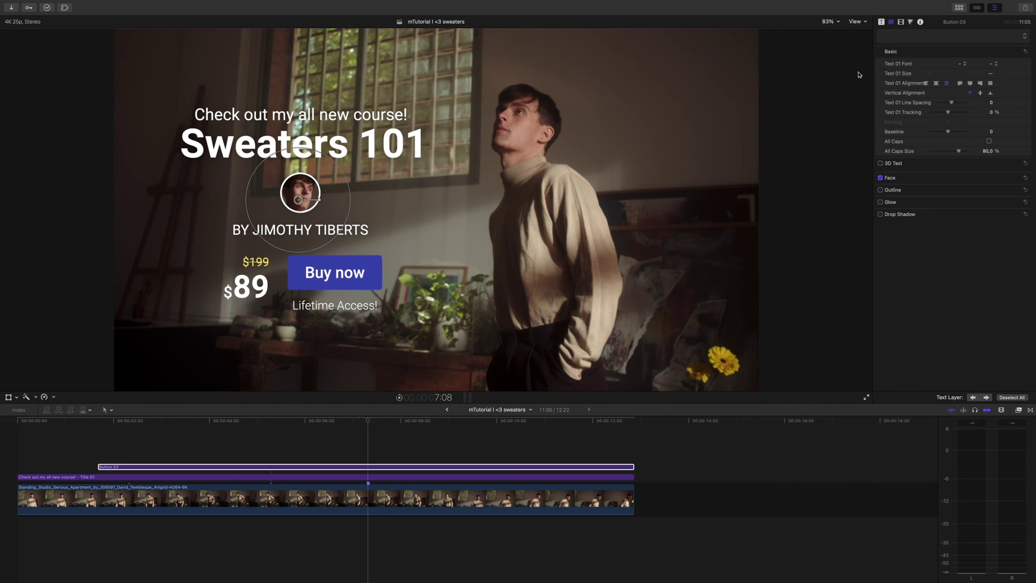
left_click(882, 22)
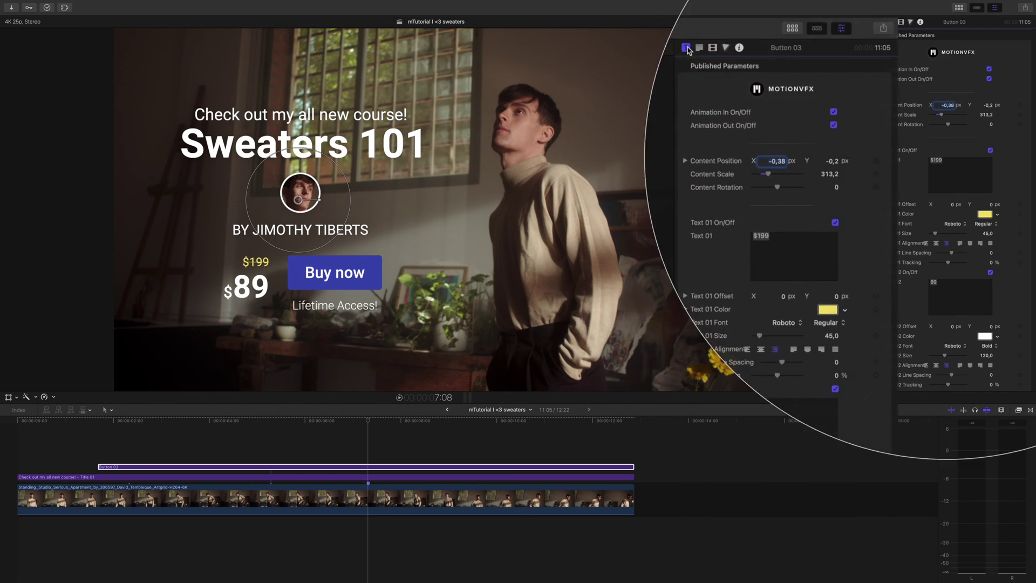
- Change the struck-through original price from $199 to $1,000,000, keeping its yellow colour
scroll(1031, 251, "down", 2)
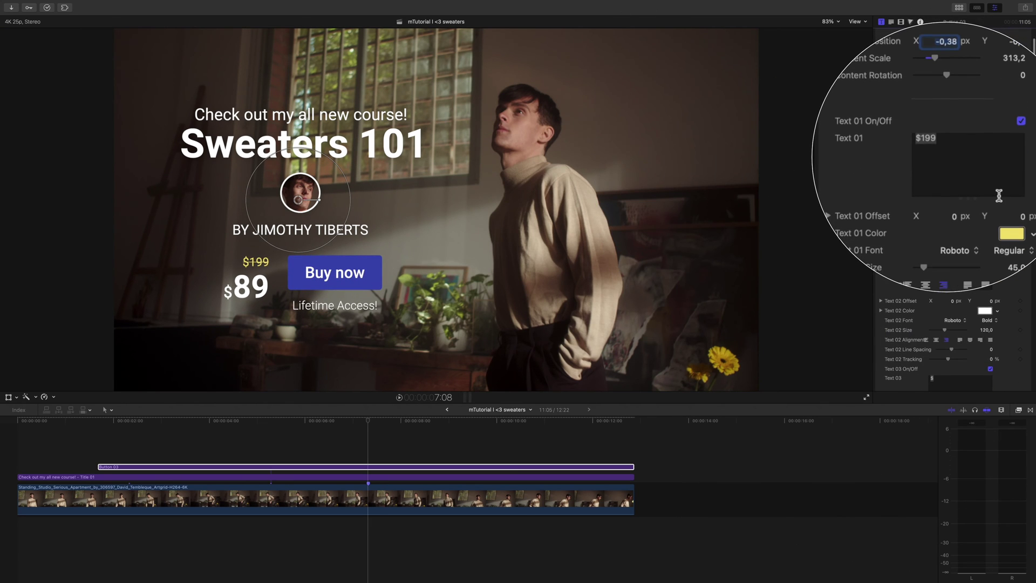
left_click(979, 155)
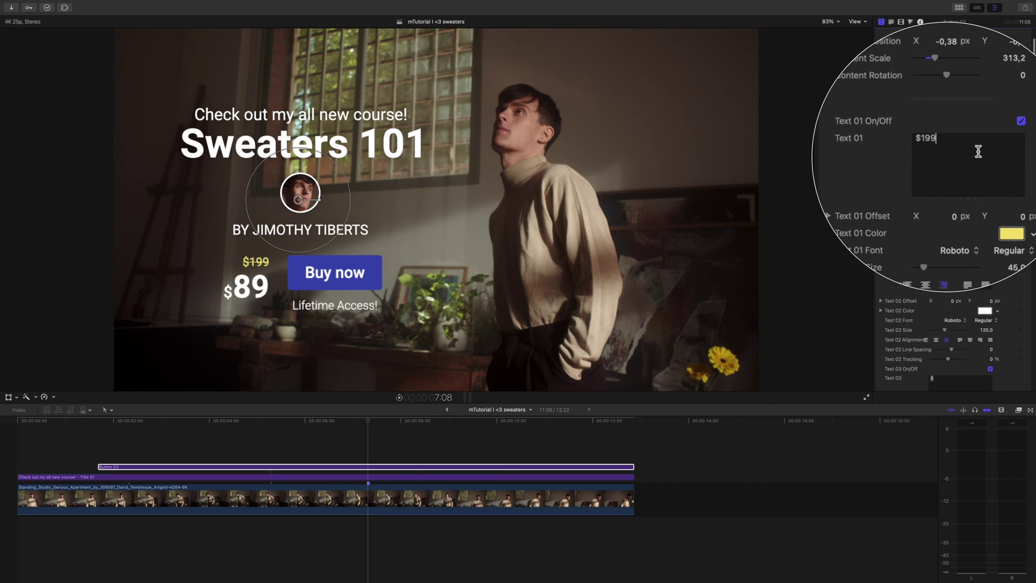
key("BackSpace")
key("BackSpace")
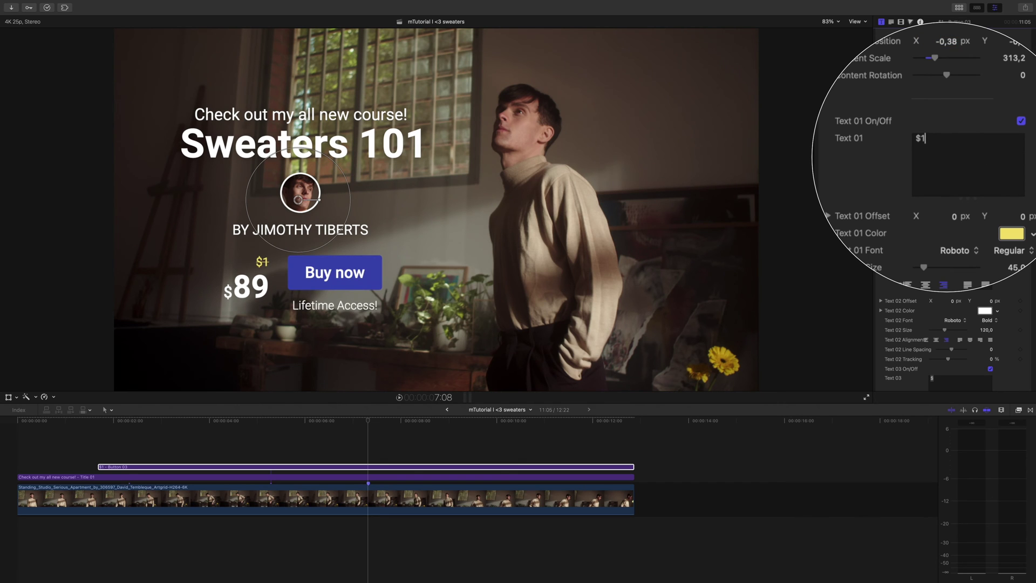
type(",000,000")
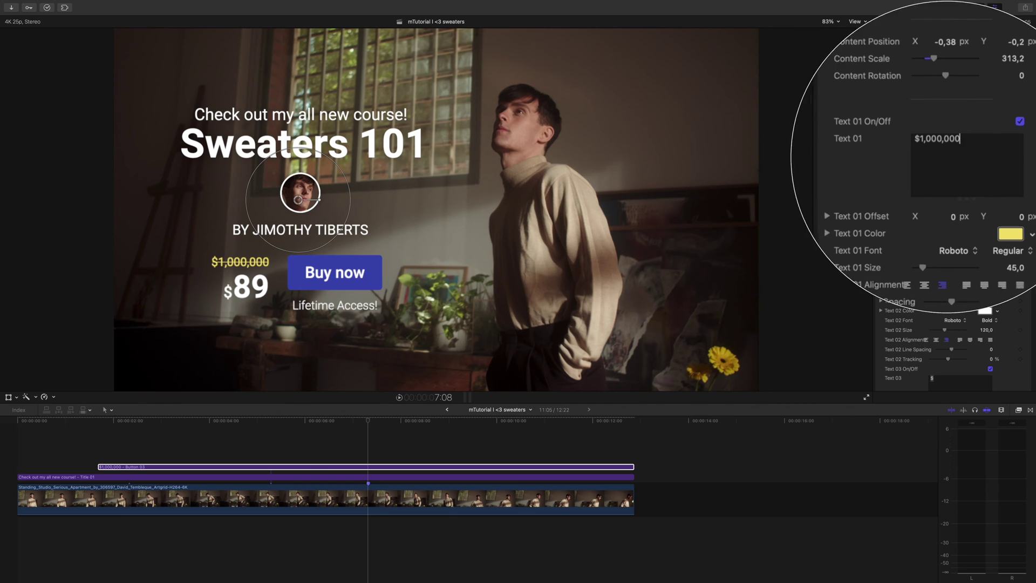
left_click(997, 190)
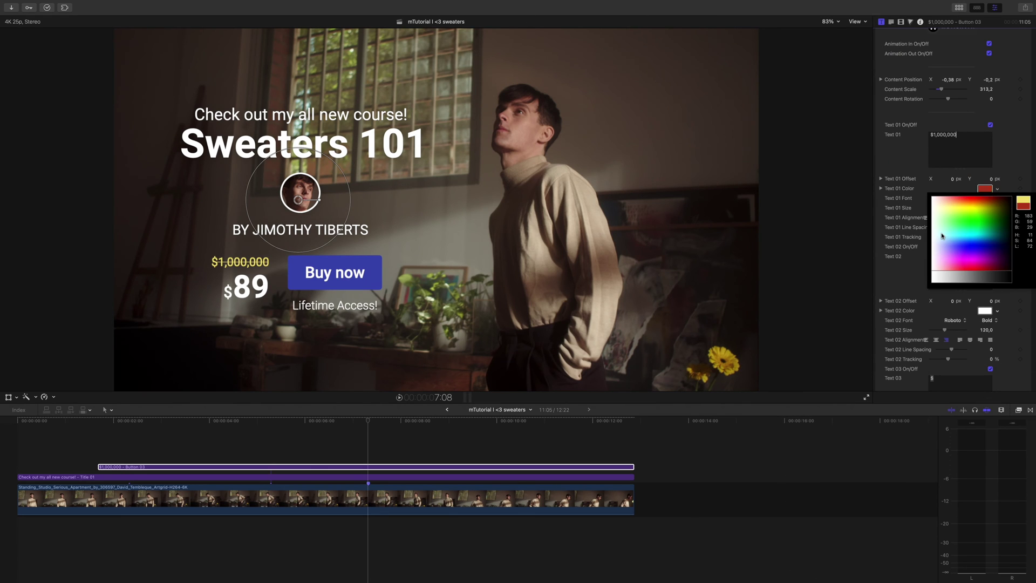
left_click(1014, 152)
scroll(992, 277, "down", 4)
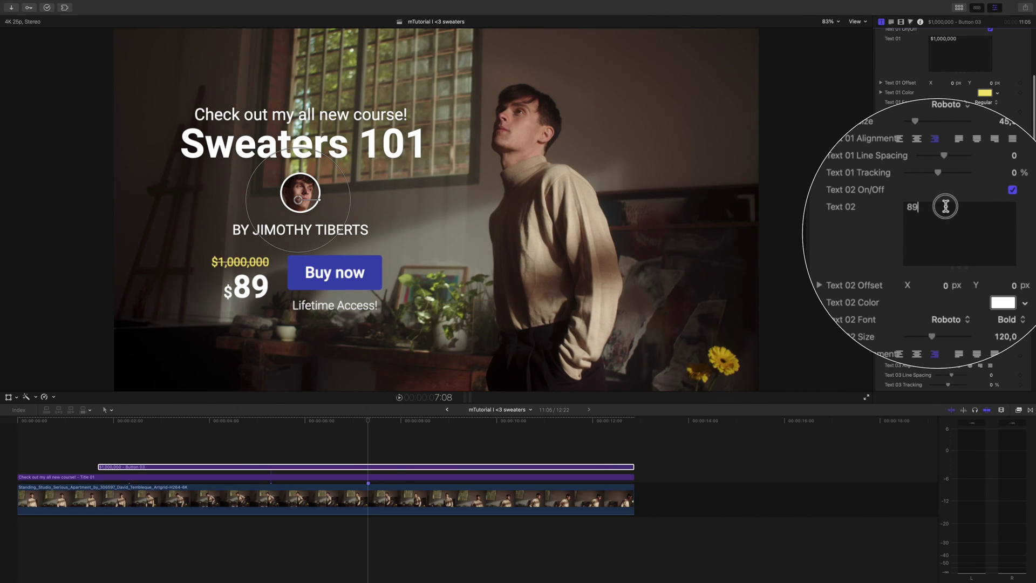
- Change the sale price to 980,000 at size 109, placed right beside the dollar sign
key("BackSpace")
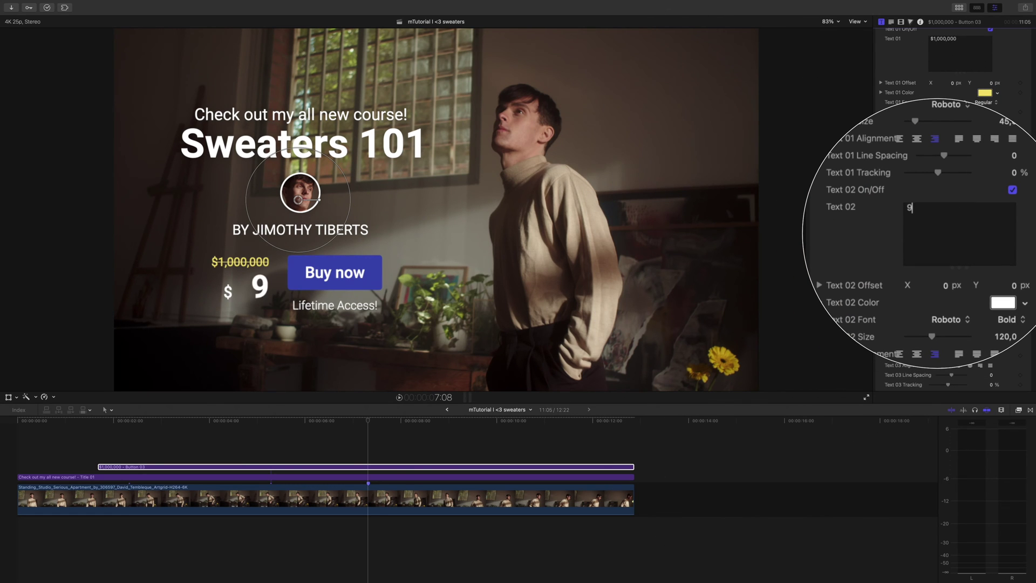
type("80,000")
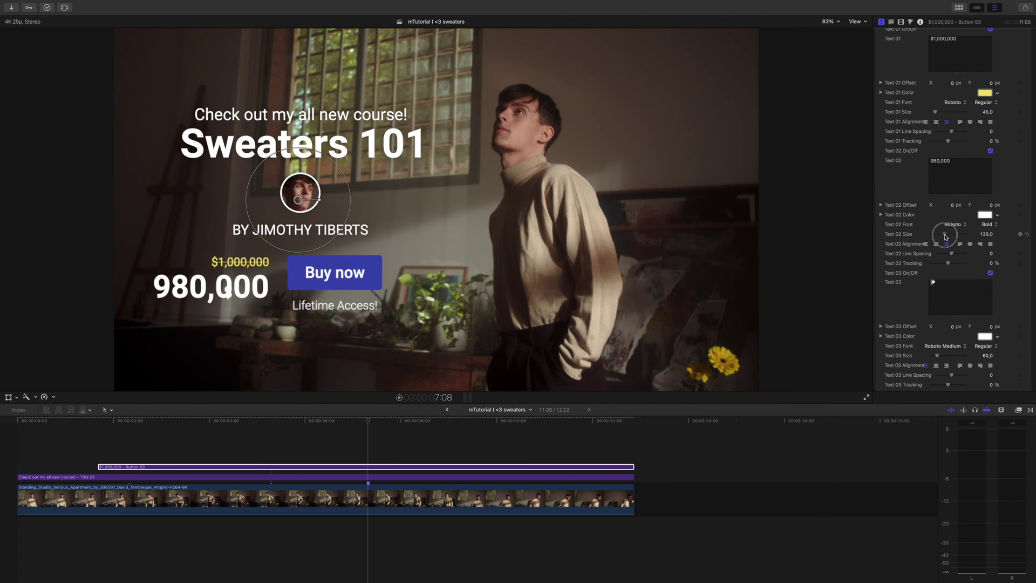
left_click_drag(945, 236, 944, 237)
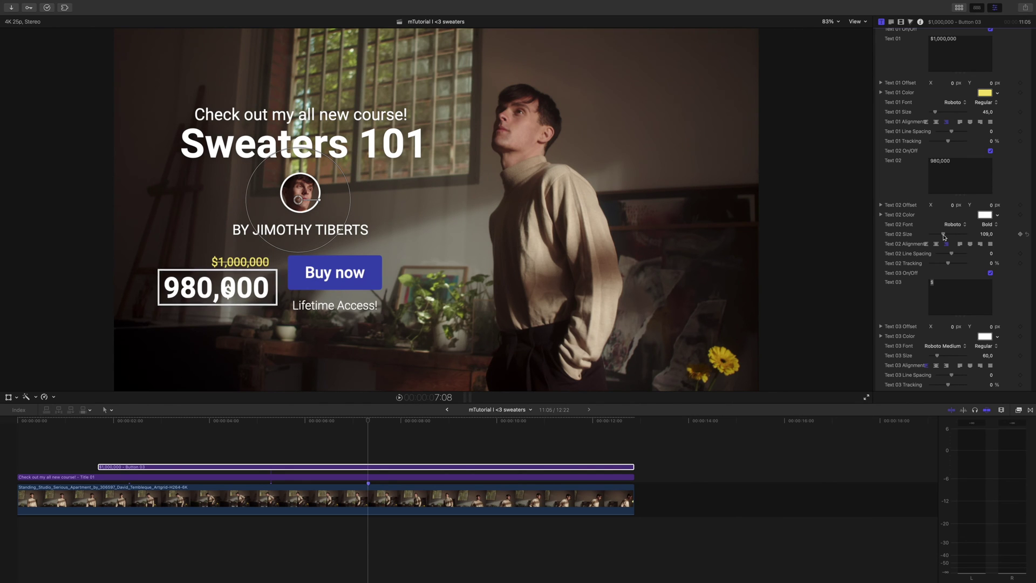
left_click_drag(217, 287, 145, 296)
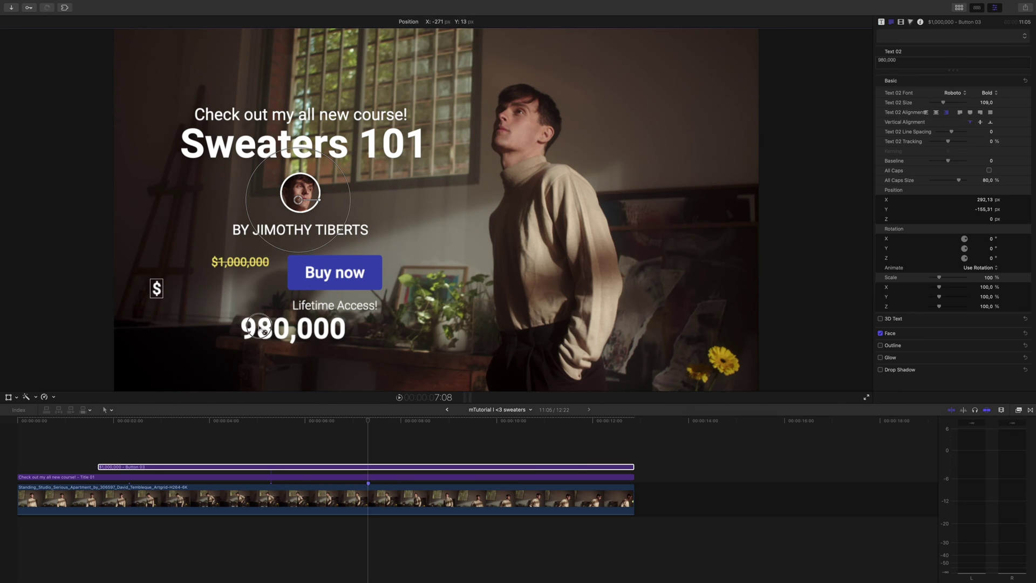
left_click_drag(261, 330, 166, 290)
- Make the button read italic 'Buy it now!' on a dark bar colour
scroll(961, 215, "down", 5)
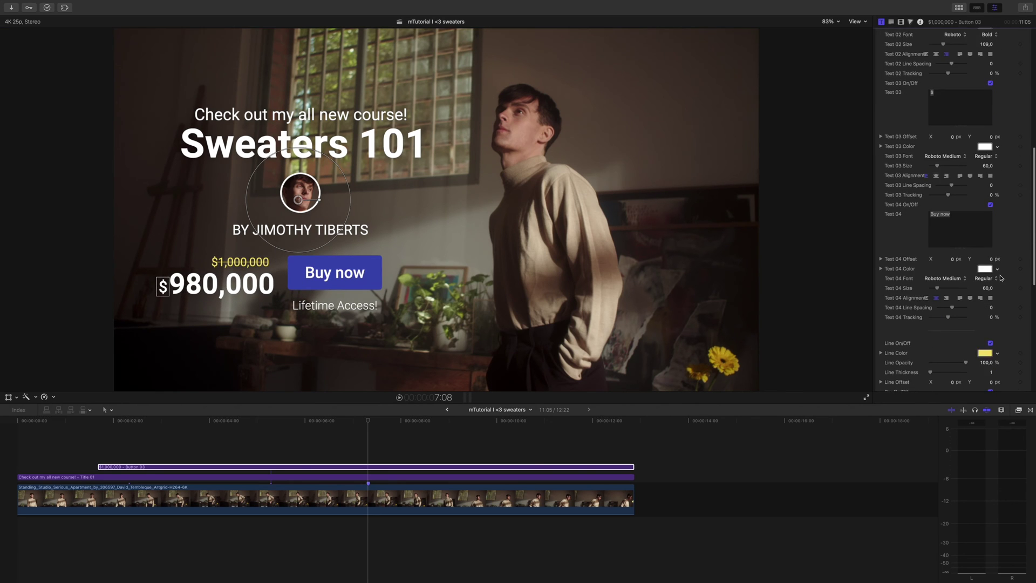
type("it now!")
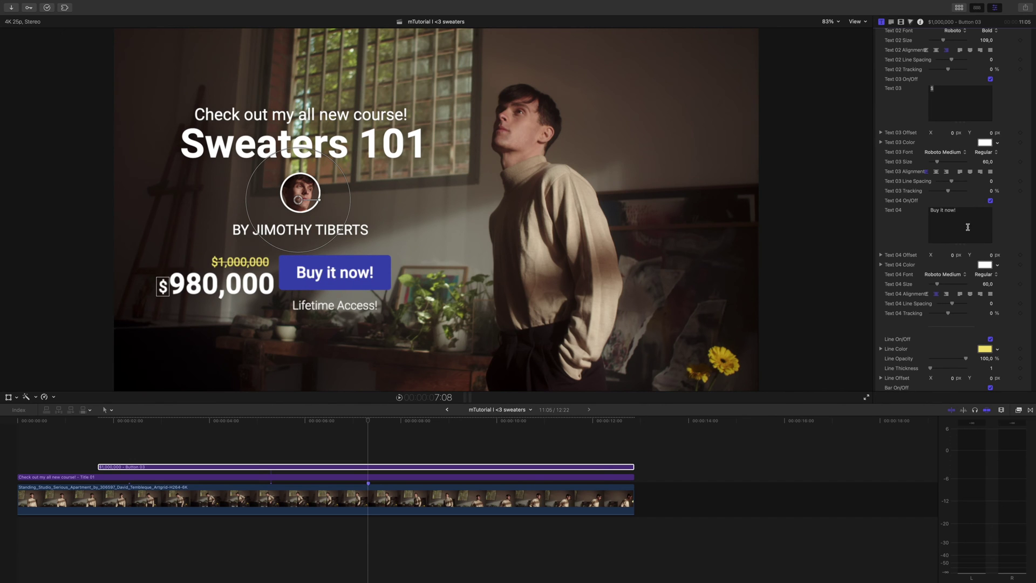
scroll(993, 300, "down", 3)
left_click(997, 248)
left_click(1003, 339)
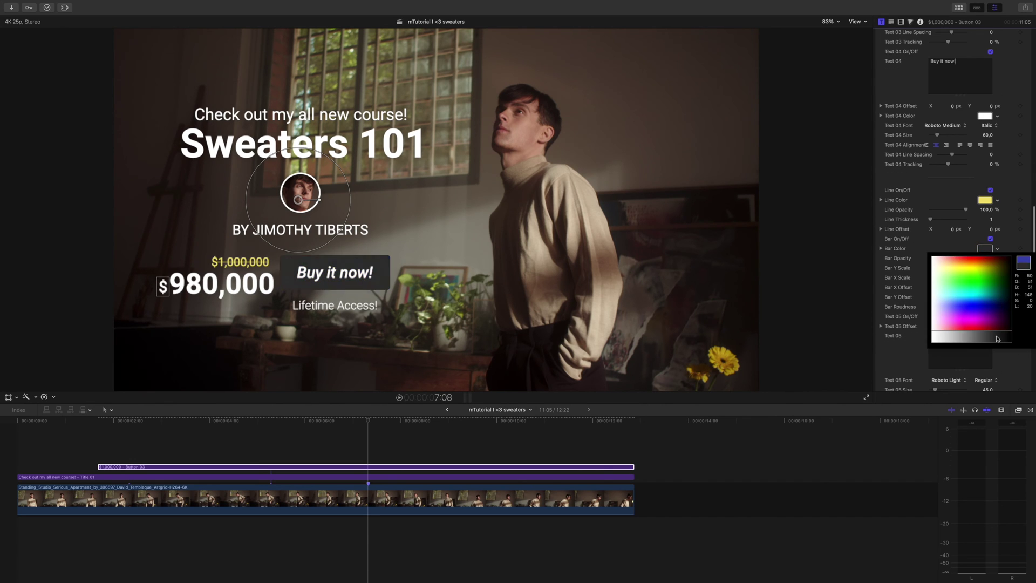
scroll(1003, 339, "down", 5)
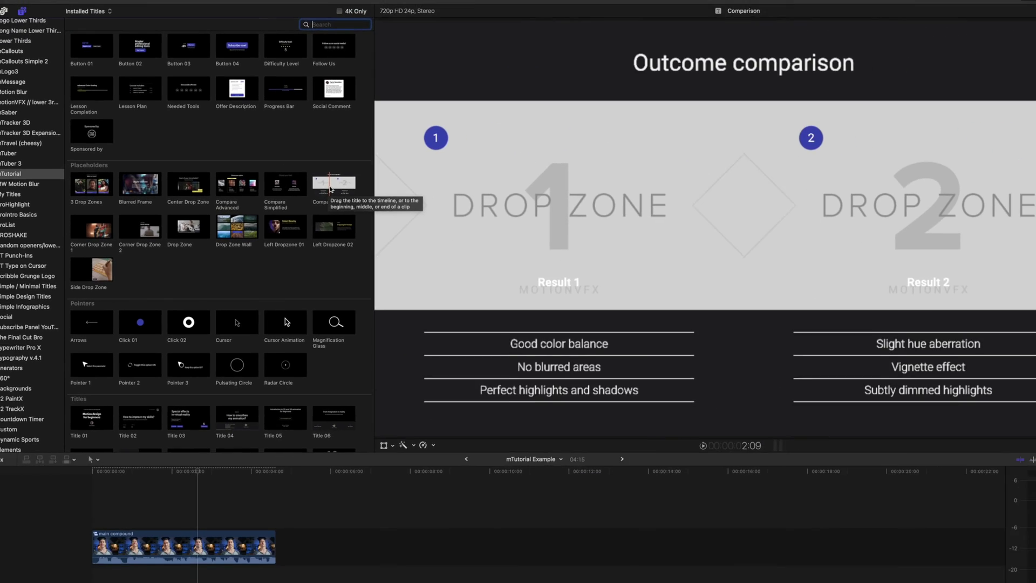
- Add the Comparison title reading 'Lens Review' in italic Century Gothic with wider letter spacing
left_click_drag(480, 302, 198, 461)
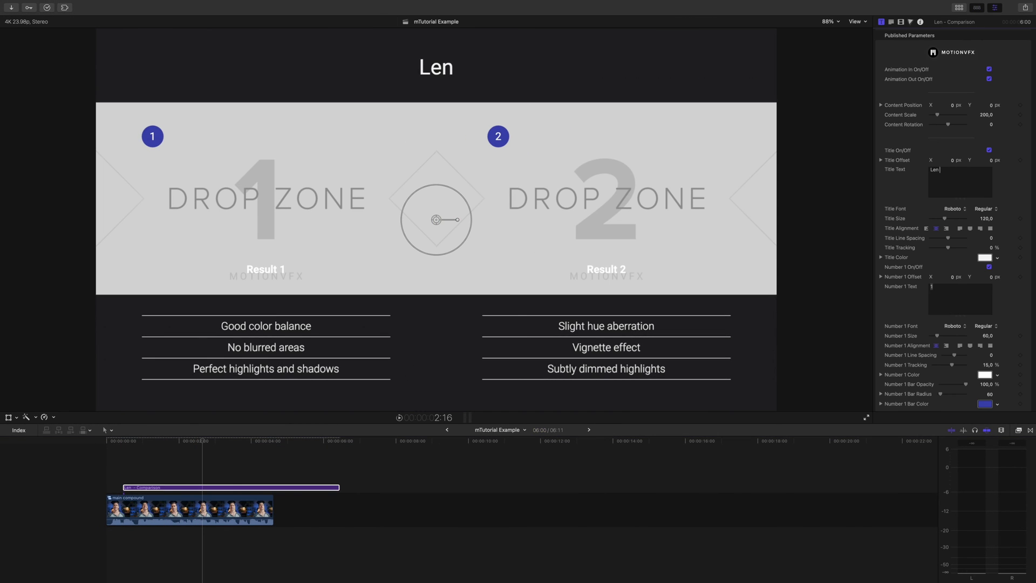
type("s Review")
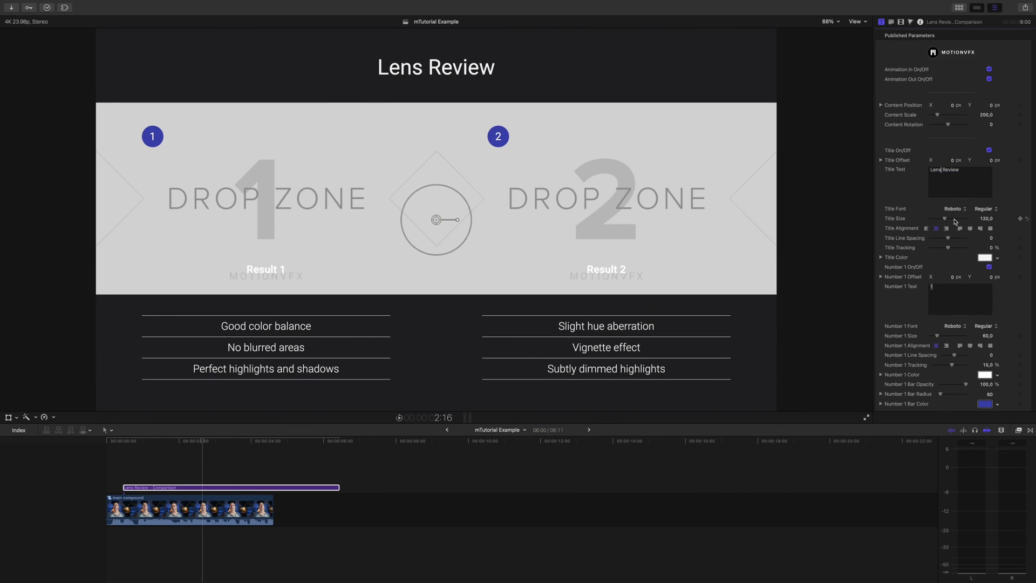
left_click(810, 183)
left_click(619, 165)
left_click(995, 221)
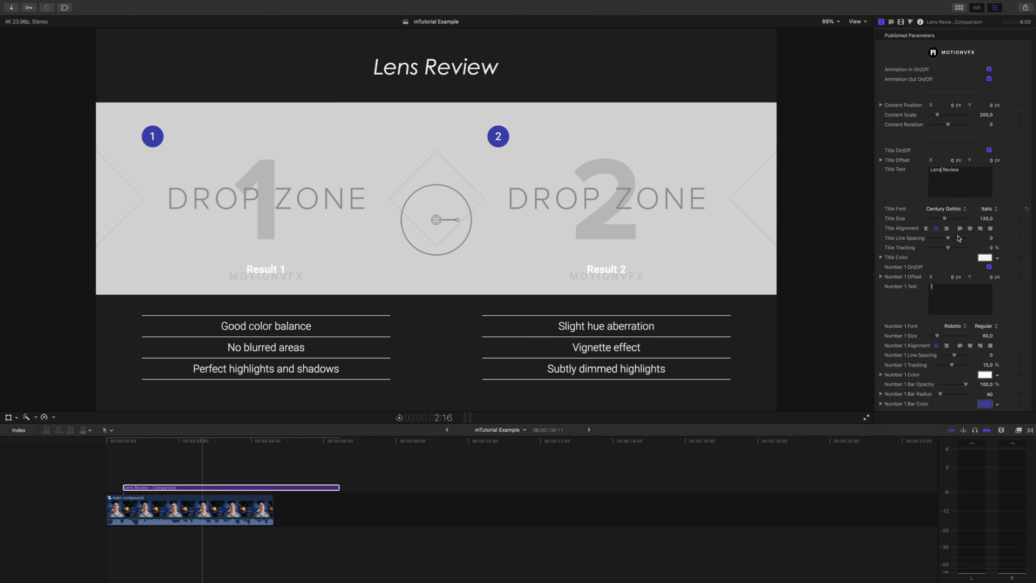
left_click_drag(948, 247, 957, 249)
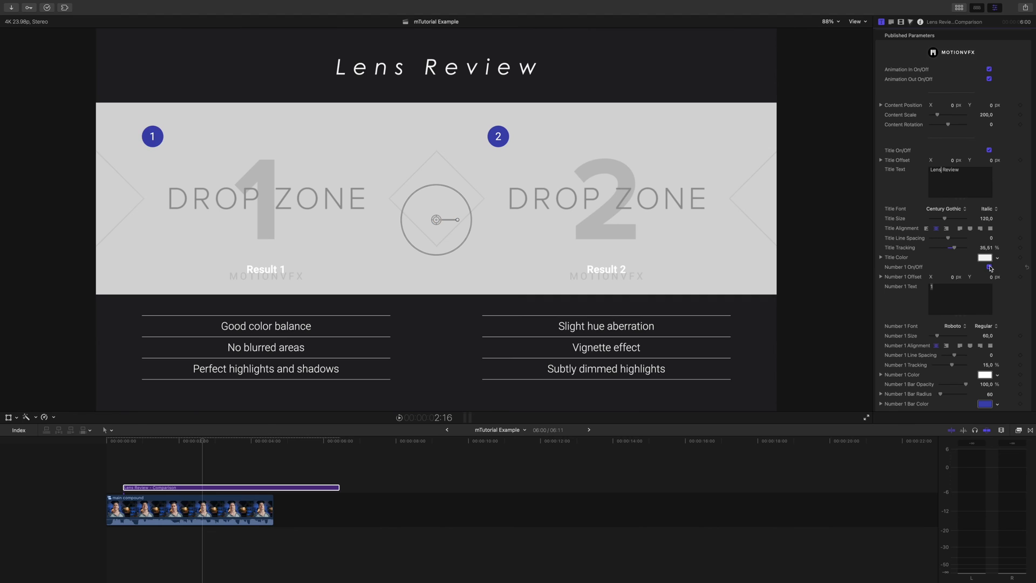
- Hide the number 2 badge and relabel the result subtitles as Lens 1 and Lens 2
scroll(991, 302, "down", 3)
left_click(989, 341)
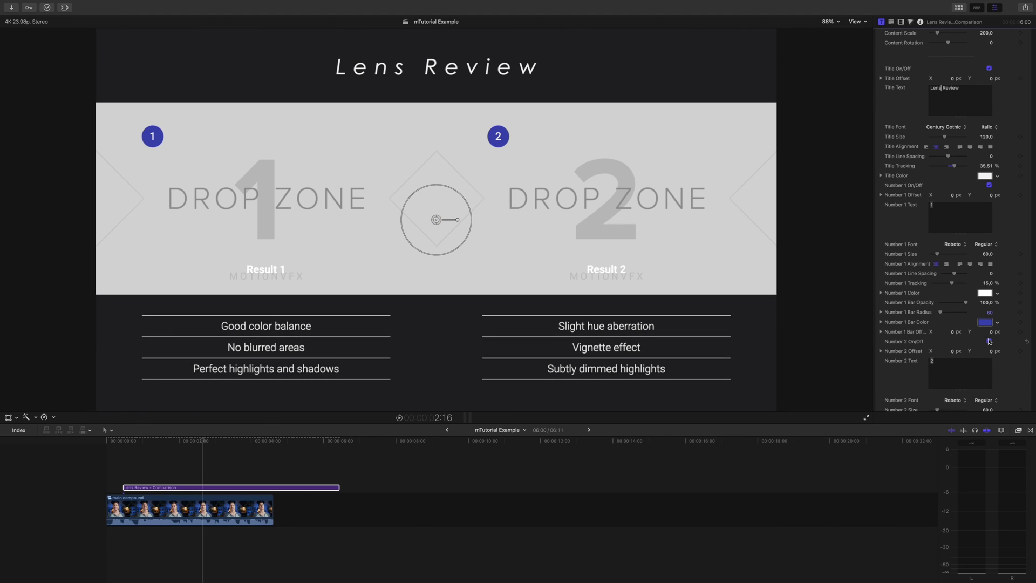
scroll(986, 305, "down", 10)
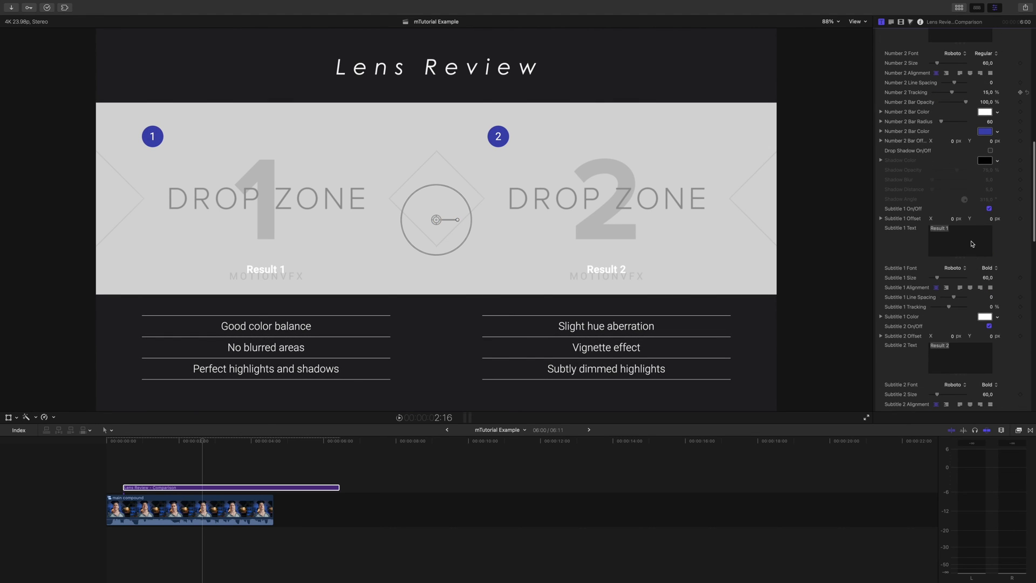
double_click(938, 228)
type("Lens")
type("L")
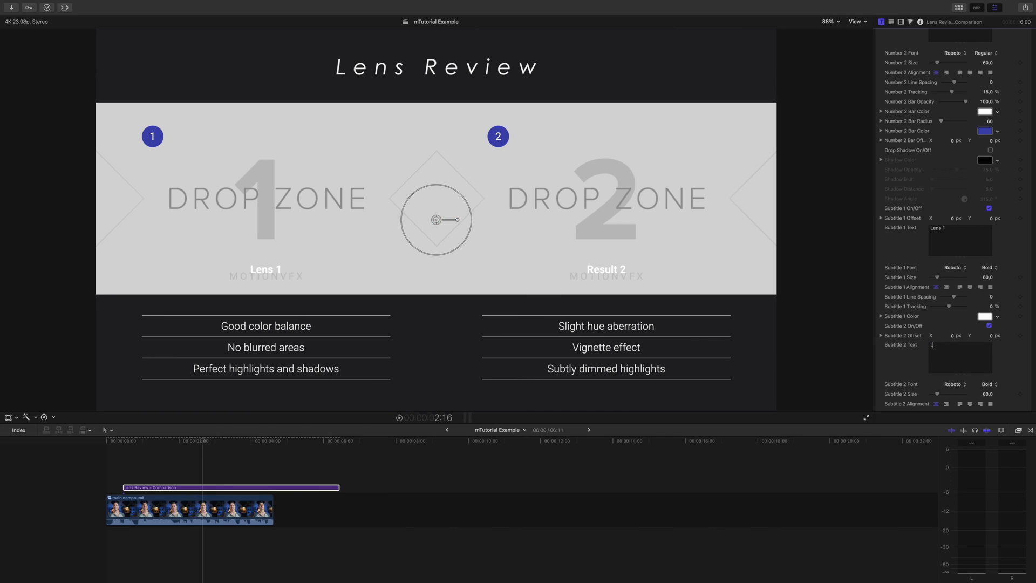
type("ens")
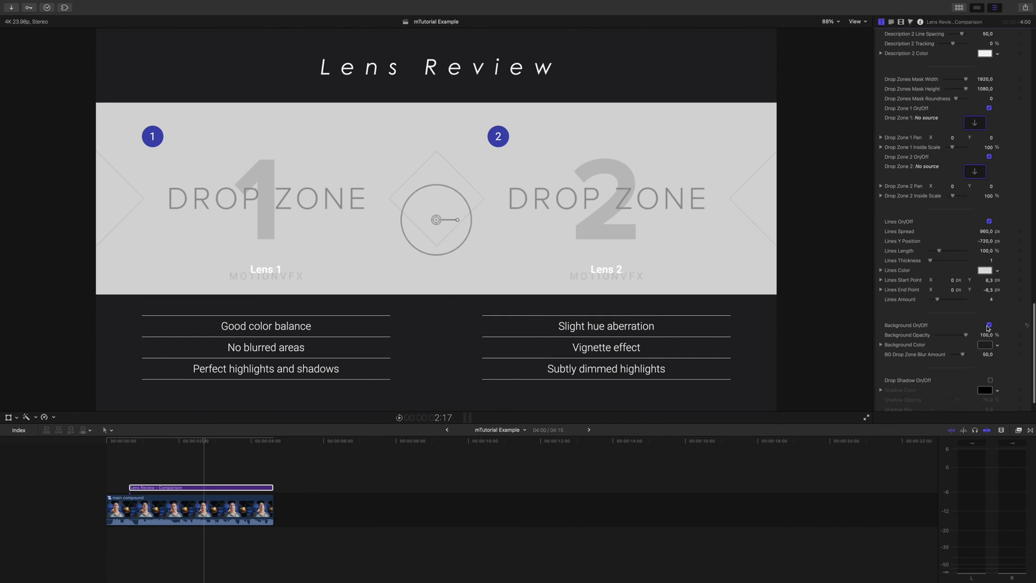
- Thicken the divider lines to 17 and try out line and background colours
left_click_drag(934, 262, 938, 263)
left_click(998, 271)
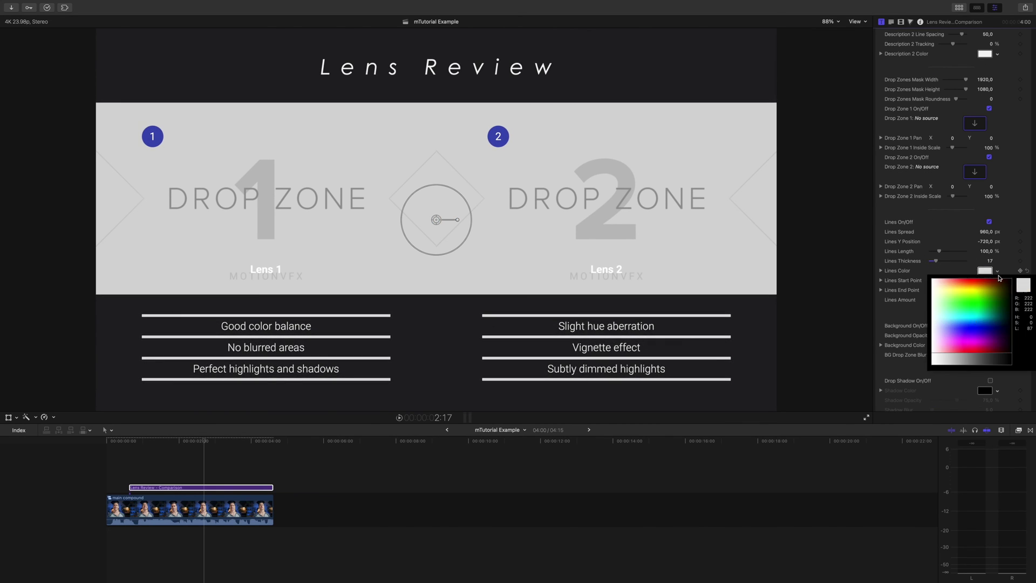
left_click(998, 346)
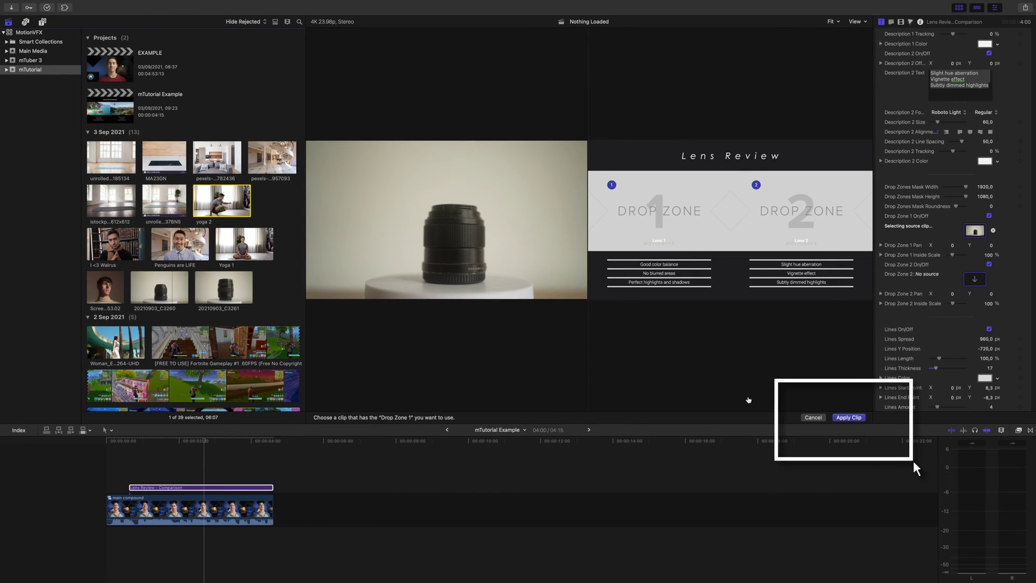
- Fill Drop Zone 1 with the lens clip and adjust both drop zones' Pan Y framing
left_click(850, 419)
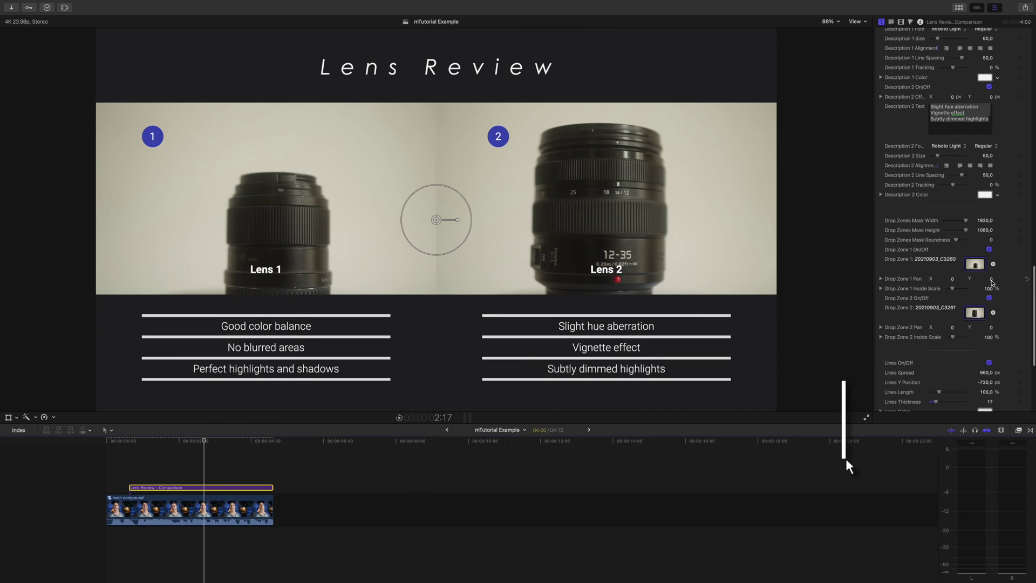
left_click_drag(992, 280, 992, 271)
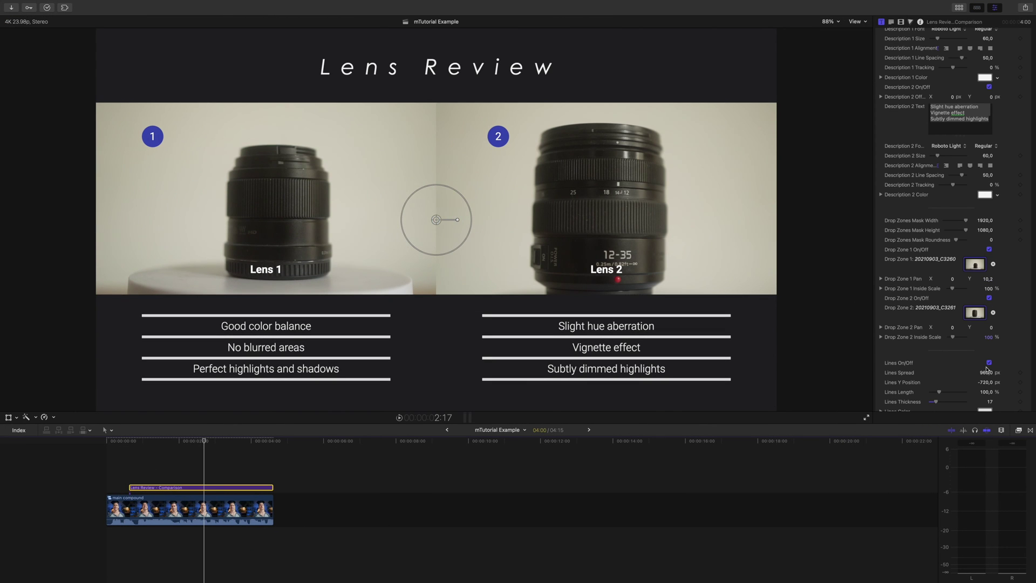
left_click_drag(992, 330, 954, 339)
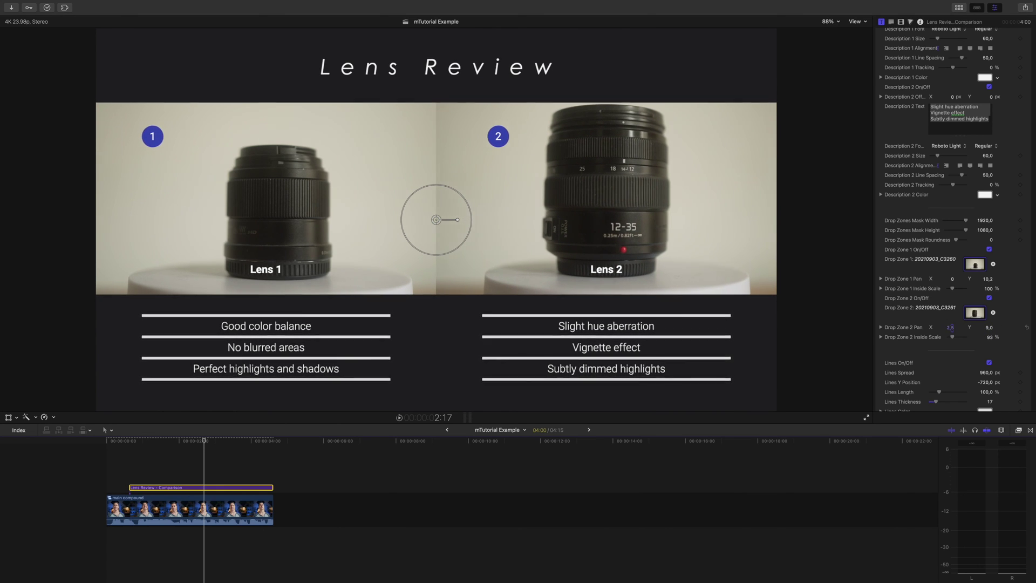
- Hide the inspector and play the comparison from the start, then stop playback
left_click(107, 468)
key("super+4")
key("space")
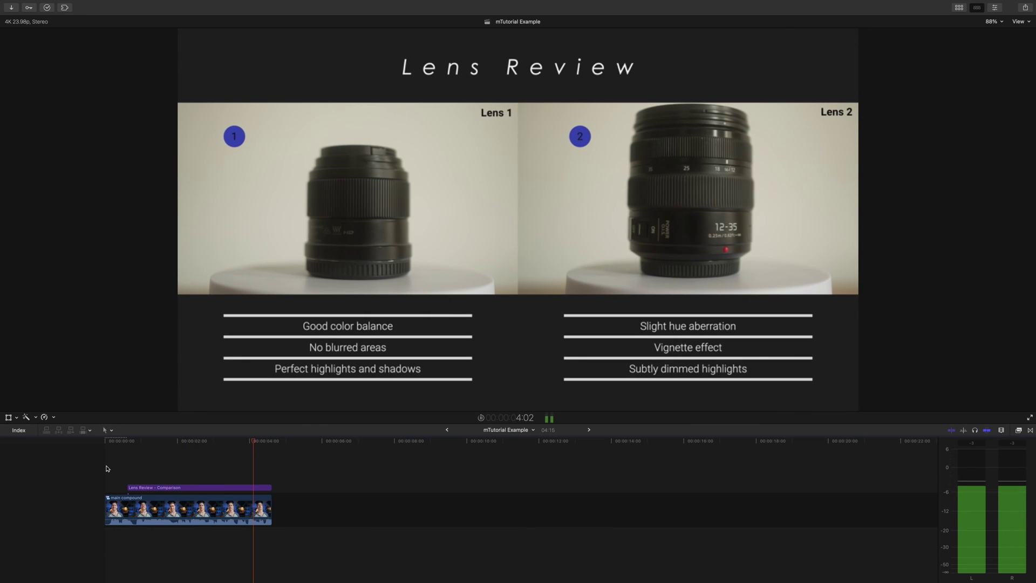
key("space")
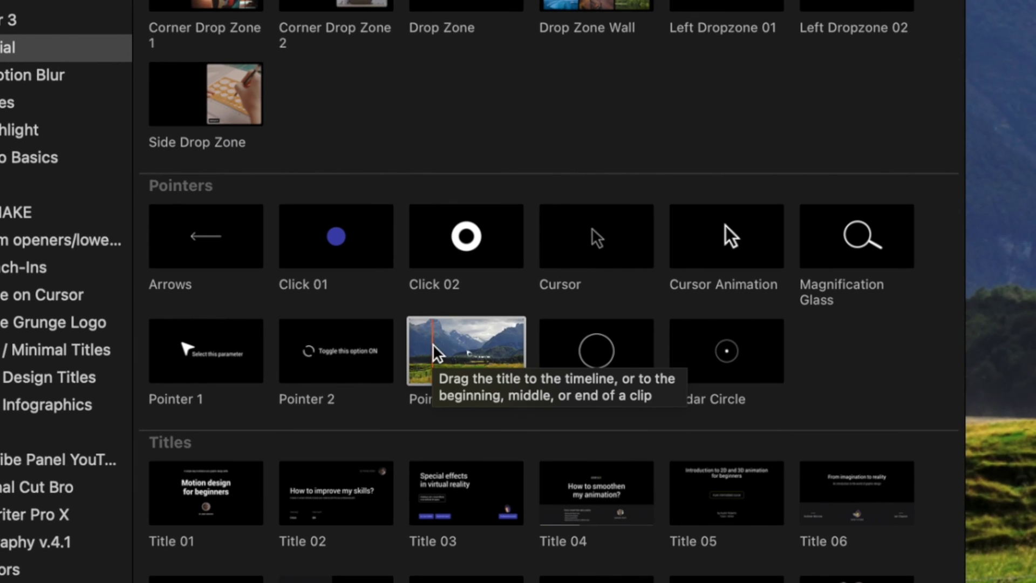
- Add the Pointer 3 callout over the beach clip with size 88 text reading 'Click the TRANSFORM BUTTON'
left_click(437, 353)
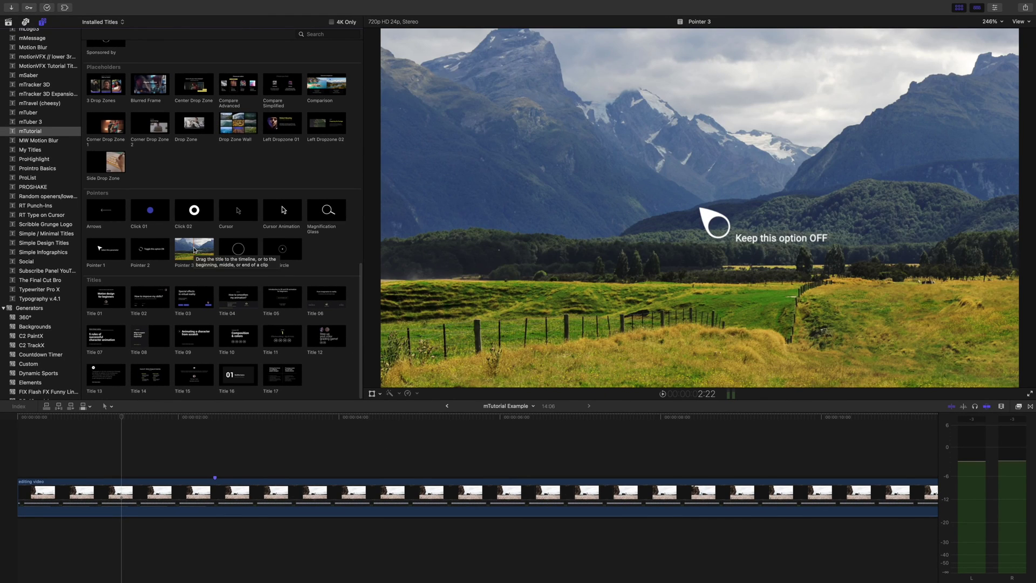
left_click_drag(194, 249, 187, 463)
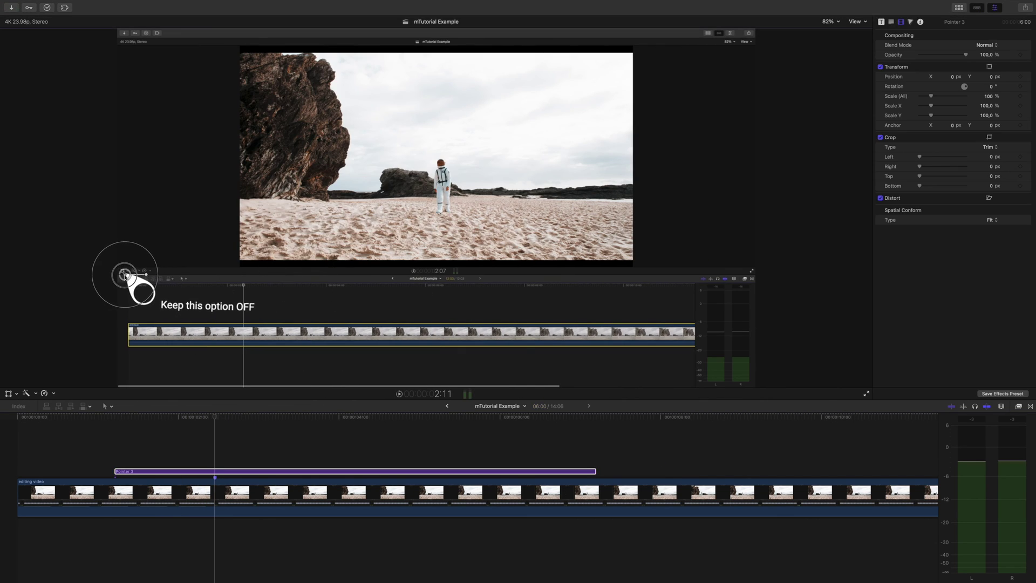
left_click(882, 22)
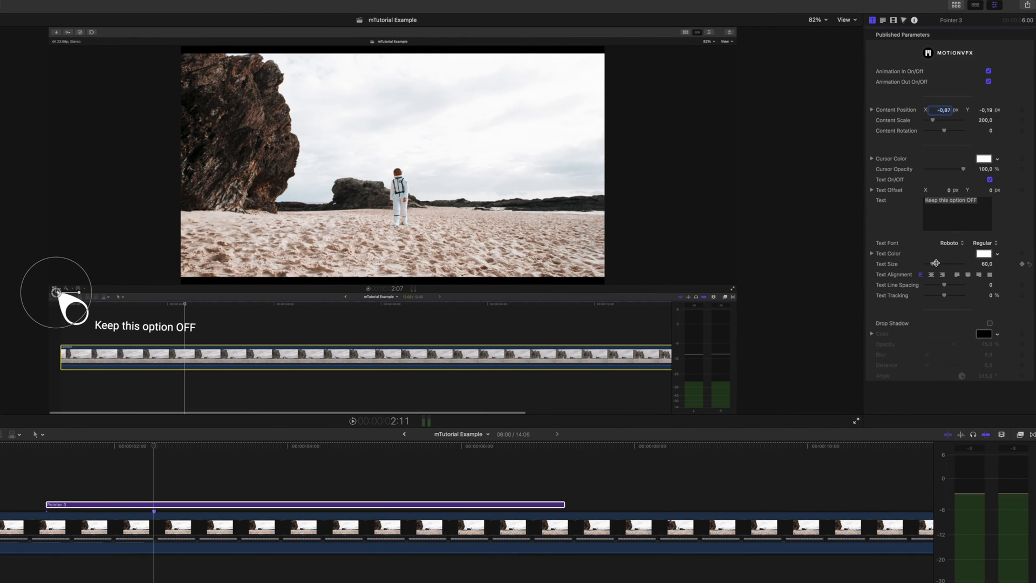
left_click_drag(933, 263, 938, 265)
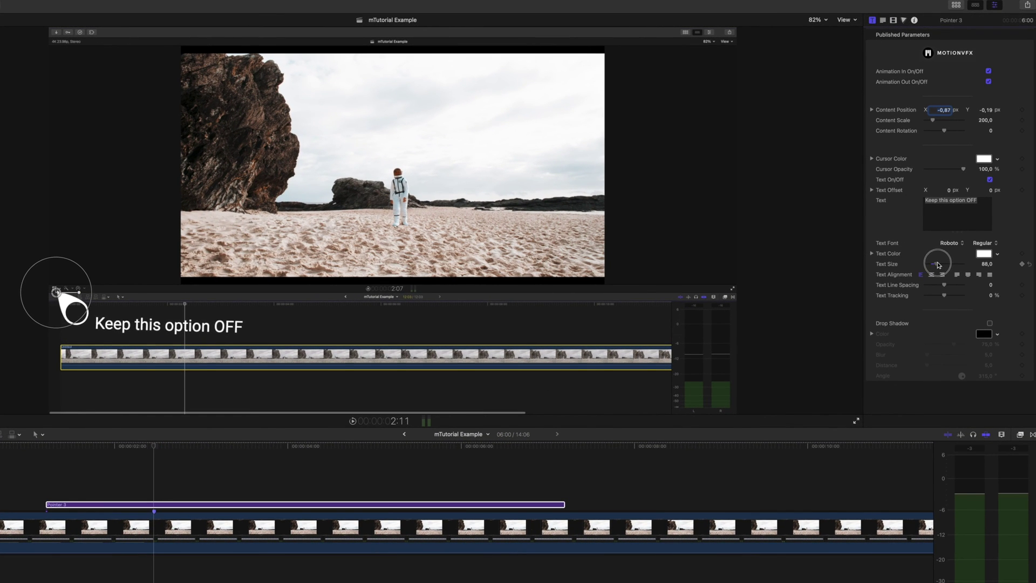
type("Click the TRANSFORM BUTTON")
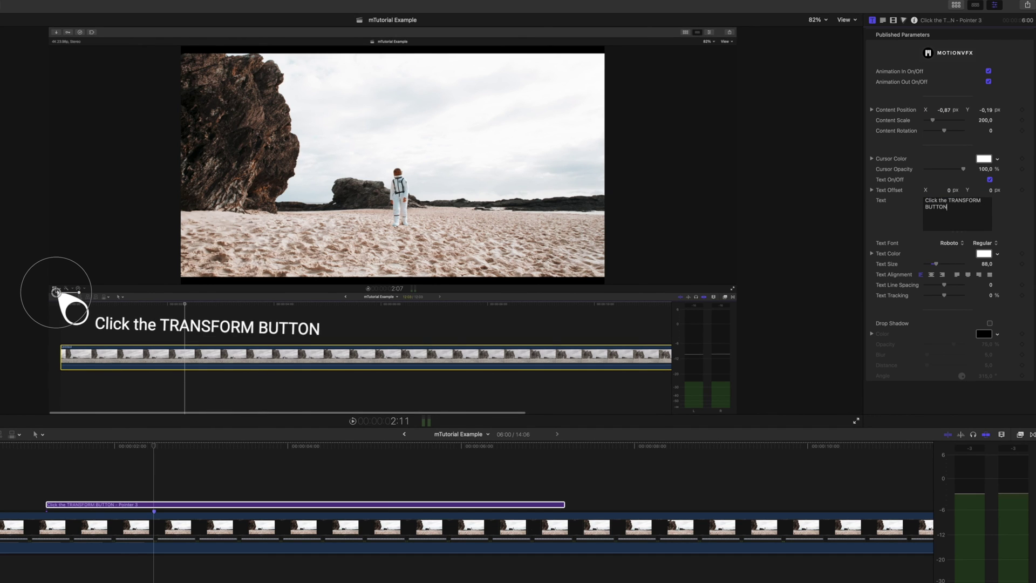
- Make the caption italic with a drop shadow at distance 50, and scale up the beach footage
left_click(985, 242)
left_click(985, 252)
left_click(990, 323)
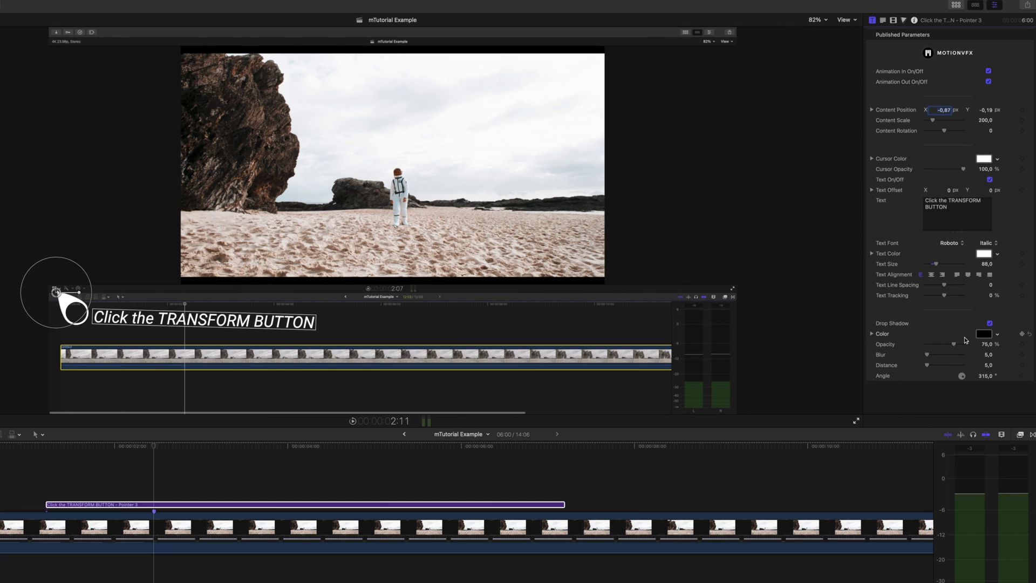
left_click_drag(927, 365, 945, 367)
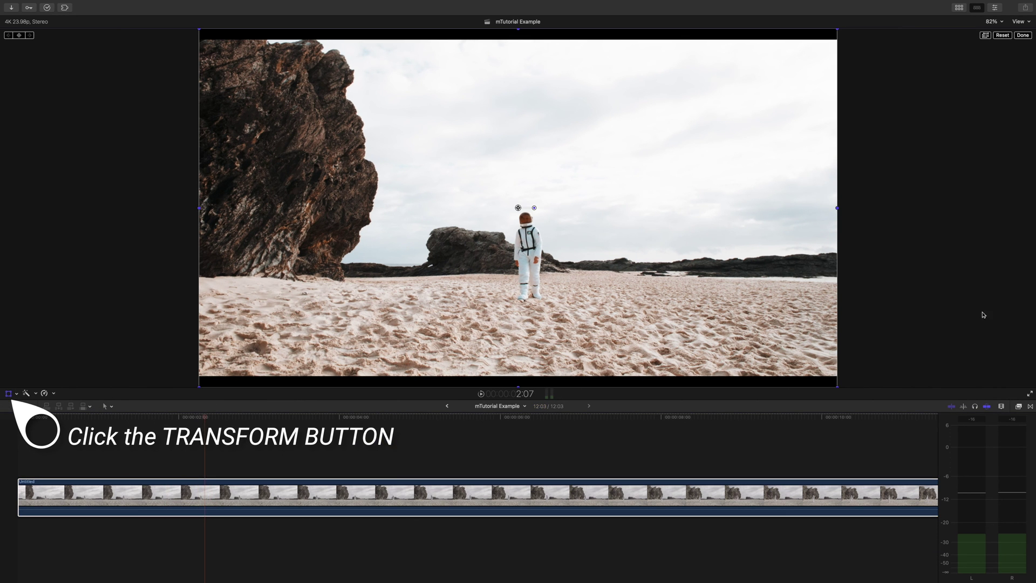
left_click(838, 387)
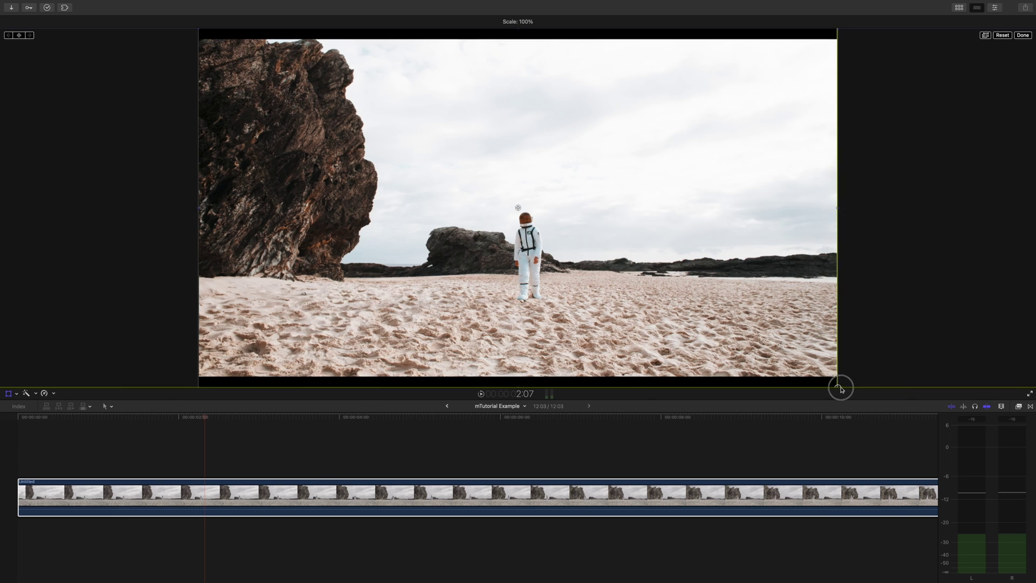
left_click_drag(841, 389, 872, 403)
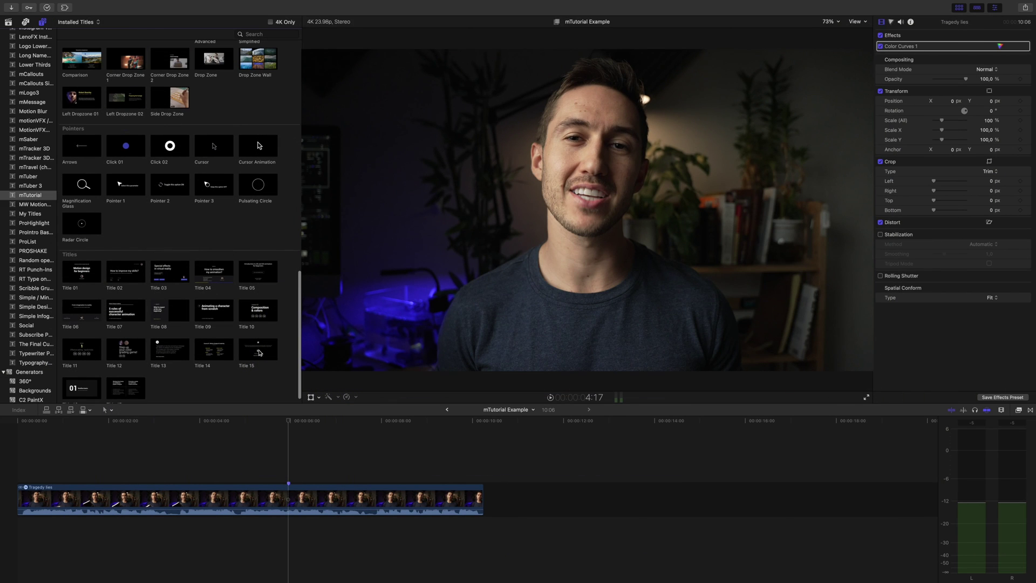
- Add an enlarged Title 15 over the presenter and paste the tragedy quote on two lines at size 69
left_click_drag(260, 353, 196, 457)
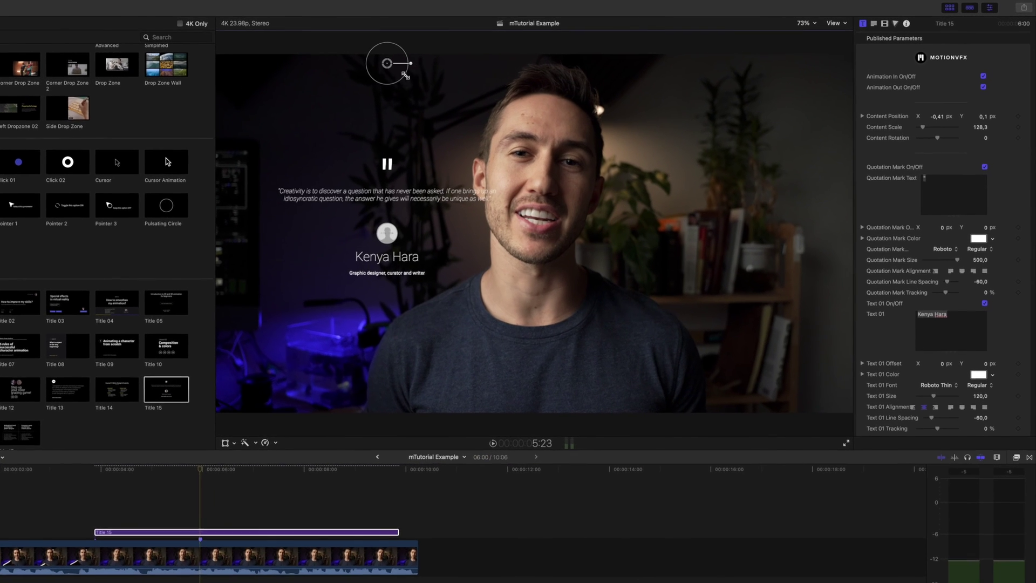
left_click_drag(405, 76, 322, 48)
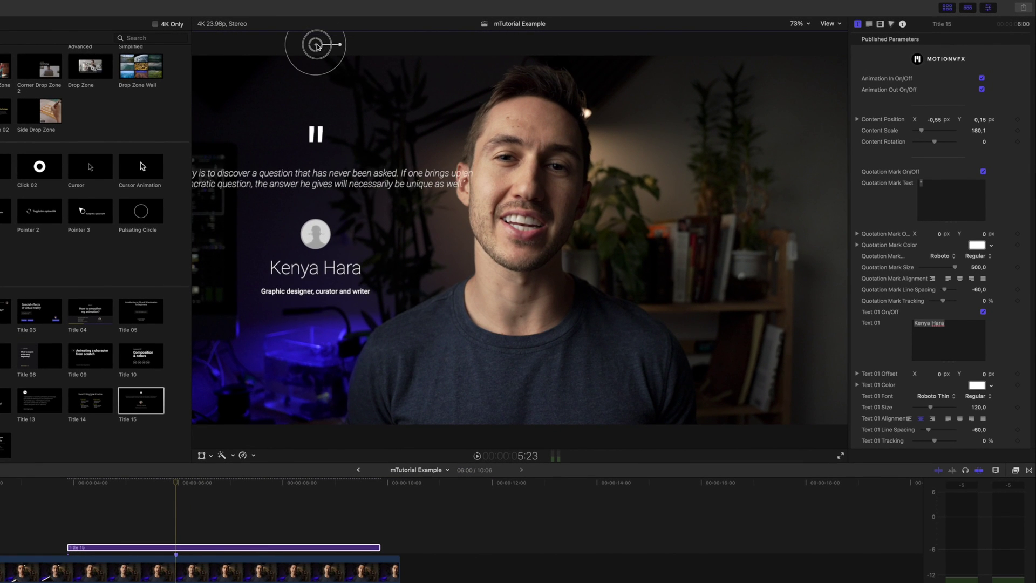
scroll(945, 307, "down", 3)
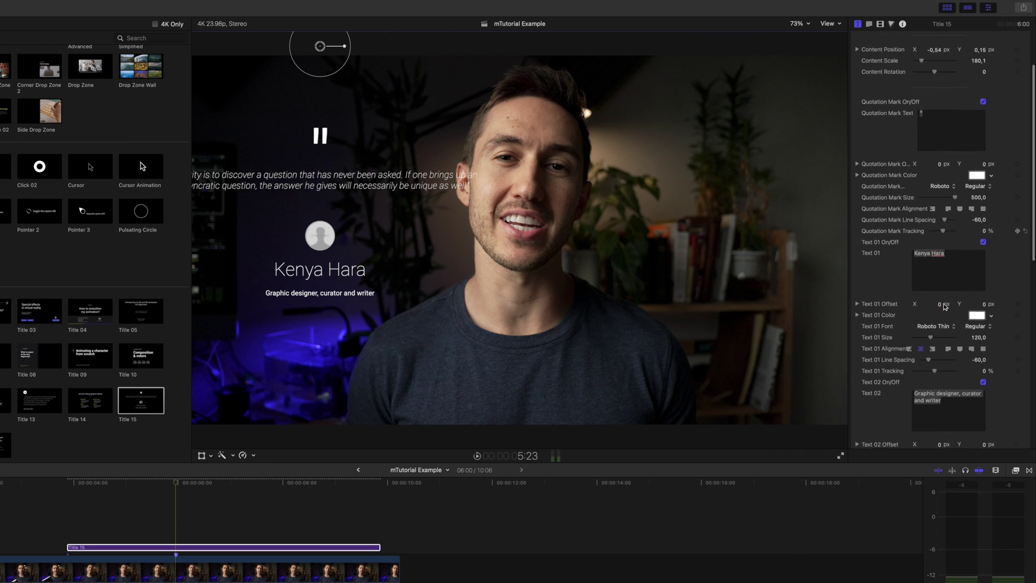
scroll(944, 306, "down", 10)
left_click_drag(916, 178, 954, 221)
type("\"The tragedy in life doesn't lie in not reaching your goal. The tragedy lies in having no goal to reach.")
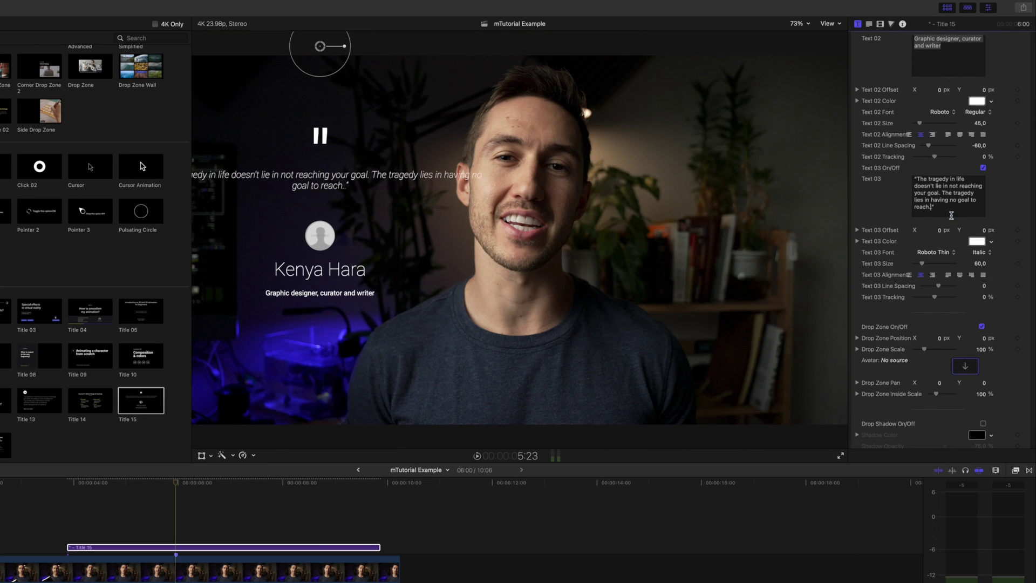
key("Return")
left_click_drag(923, 265, 925, 265)
- Replace the author name and set the subtitle to Civil Rights Leader
scroll(925, 265, "up", 10)
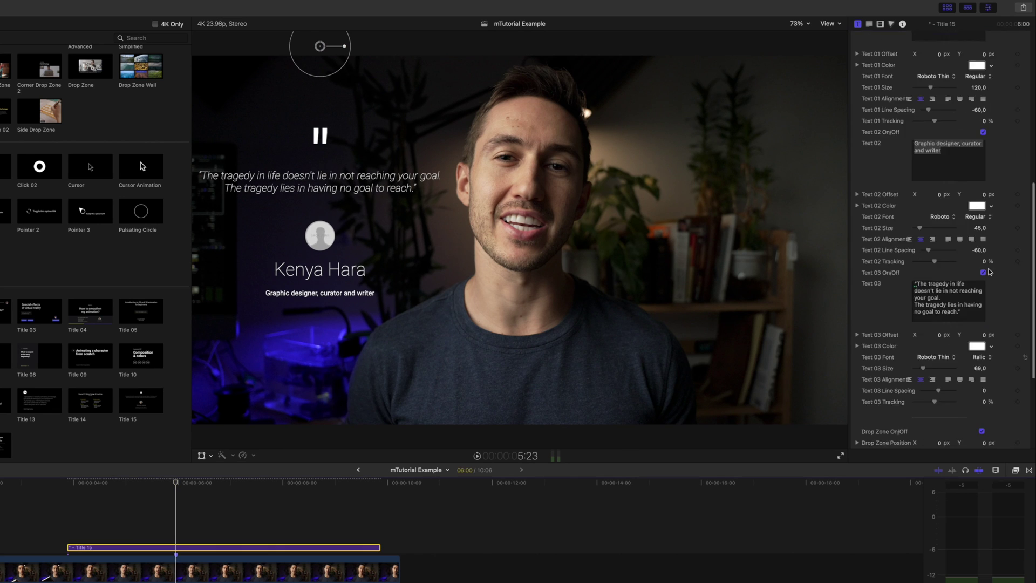
triple_click(958, 326)
type("Benja")
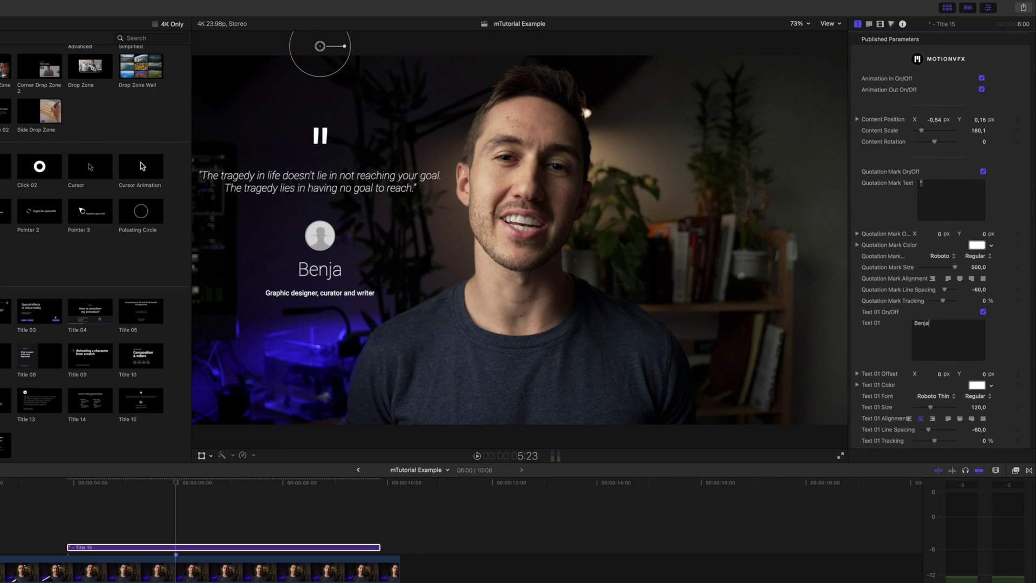
type("min Mays")
key("Tab")
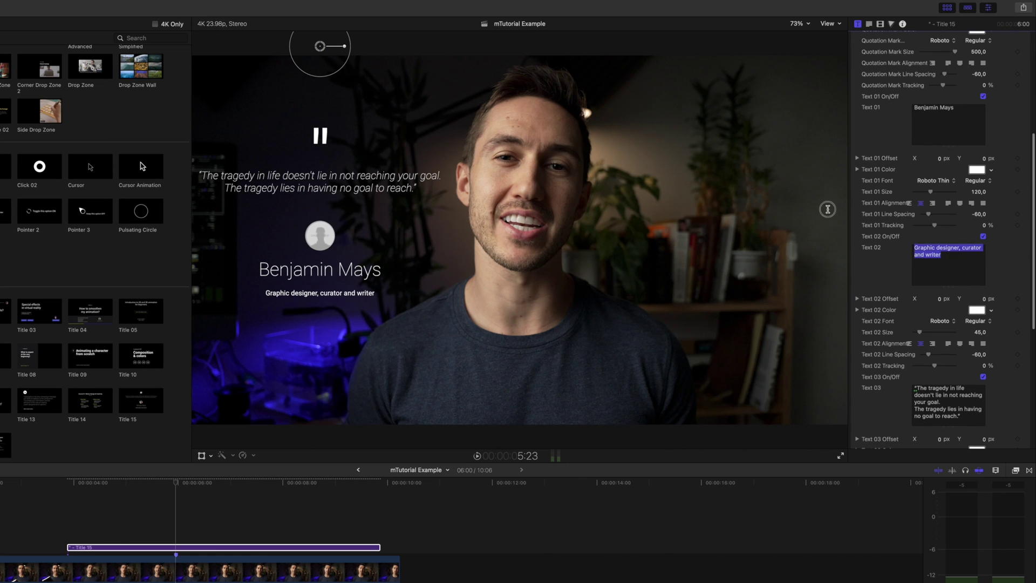
type("Civil Rights Leader")
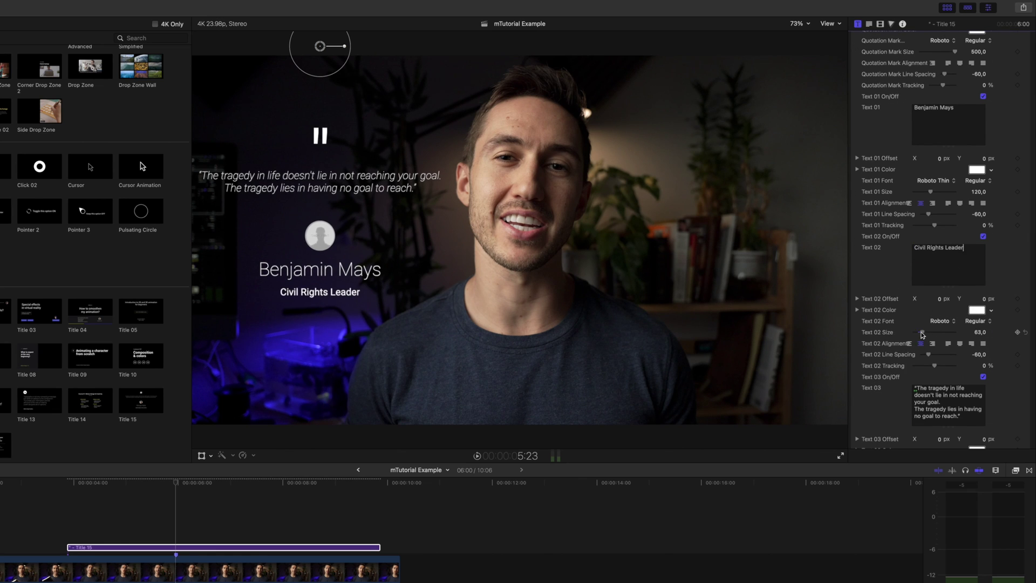
- Nudge the quotation mark and quote down slightly, then start choosing an avatar photo
scroll(923, 334, "up", 3)
left_click_drag(979, 128, 1004, 392)
scroll(1004, 392, "down", 5)
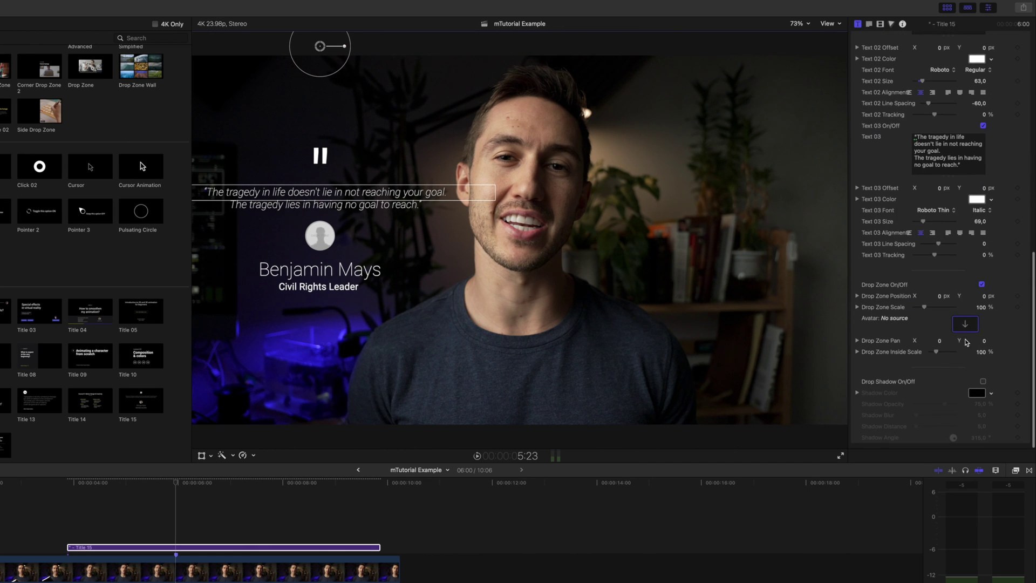
left_click(967, 328)
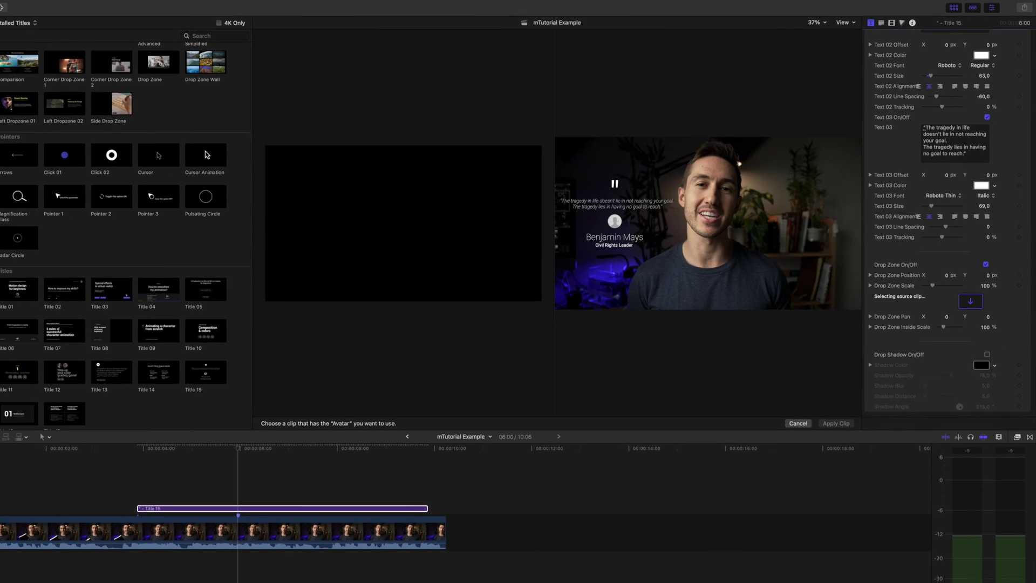
- Fill the avatar drop zone with the portrait photo, then switch the drop zone off
key("super+1")
left_click(77, 213)
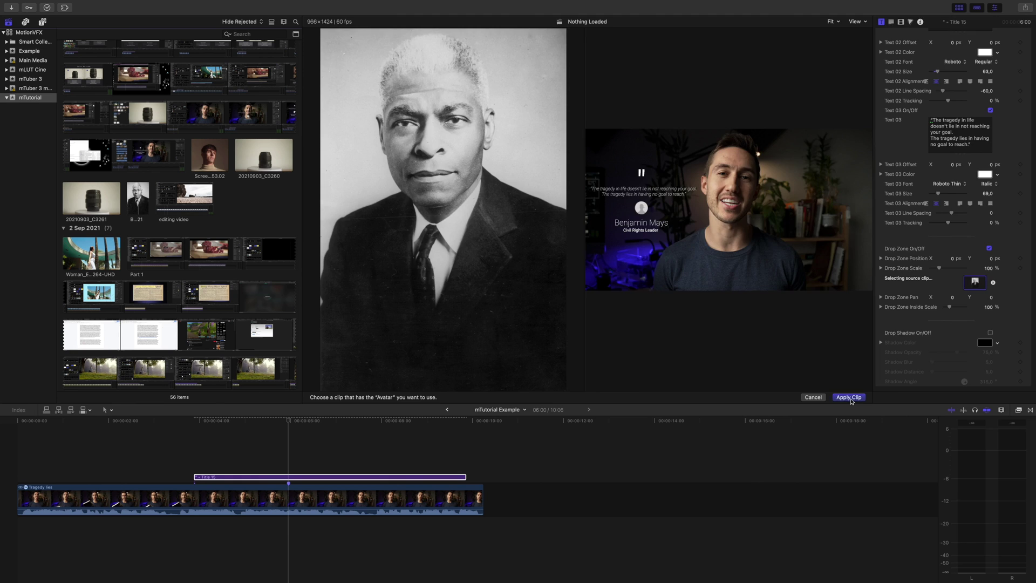
left_click(849, 397)
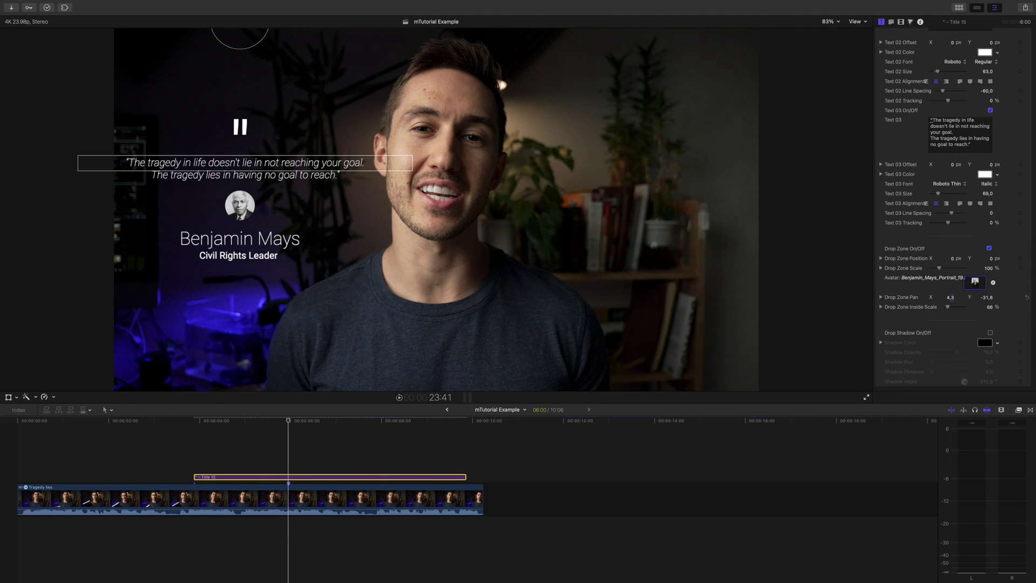
left_click(990, 248)
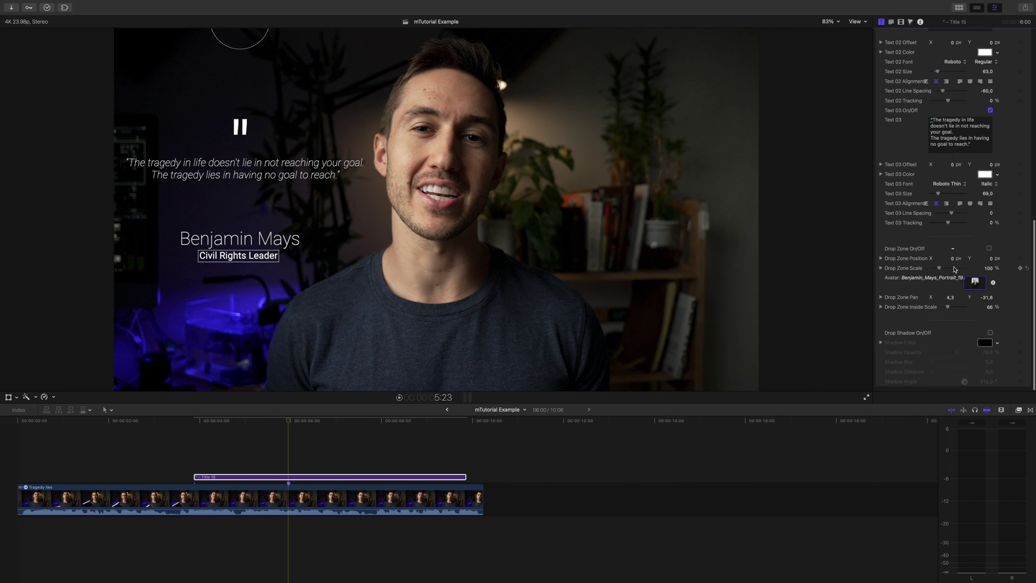
- Move the author's name up and raise Civil Rights Leader beneath it via Text 02 Offset Y
left_click_drag(239, 239, 240, 198)
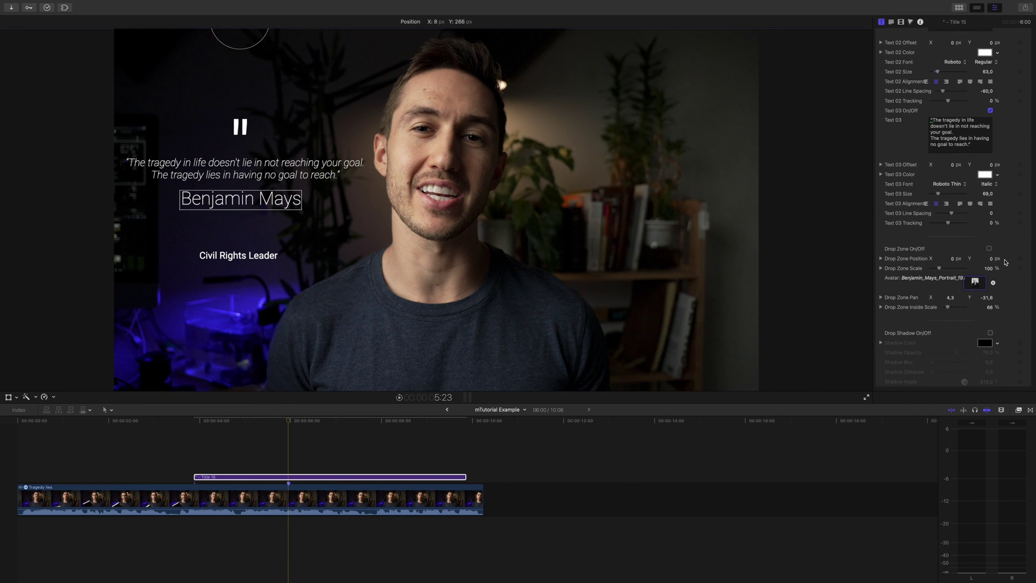
left_click(881, 21)
scroll(989, 197, "down", 5)
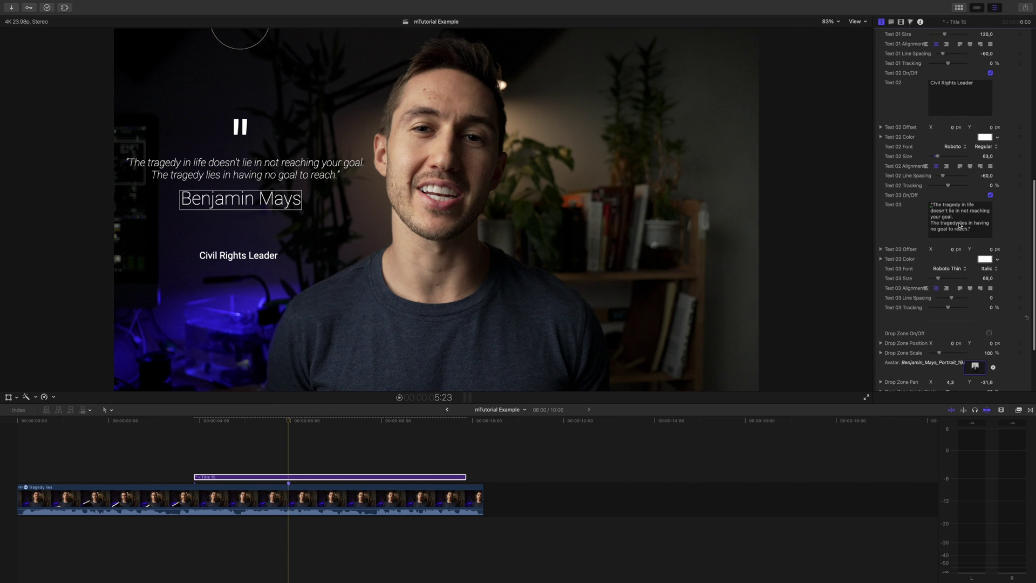
left_click_drag(987, 187, 985, 188)
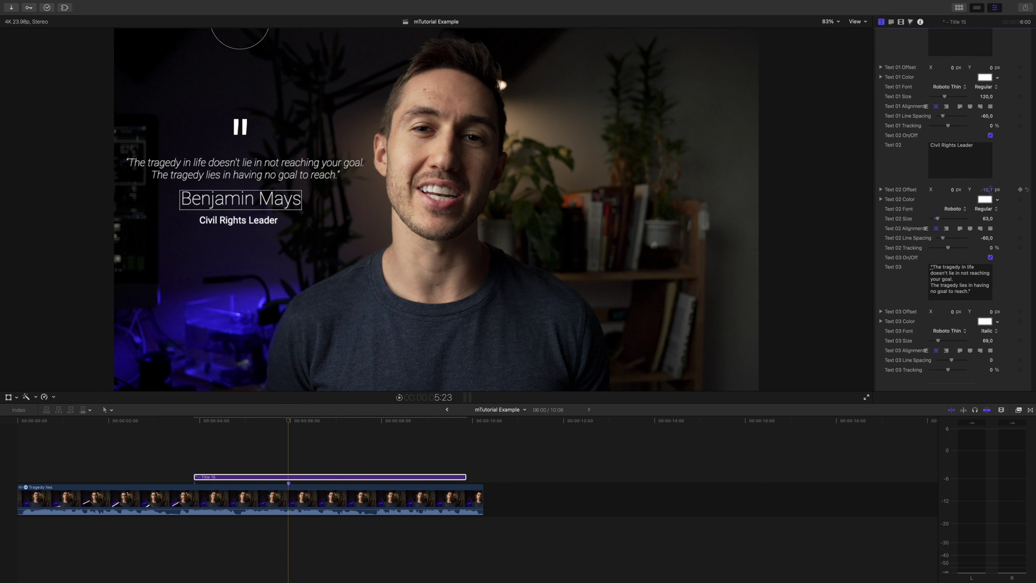